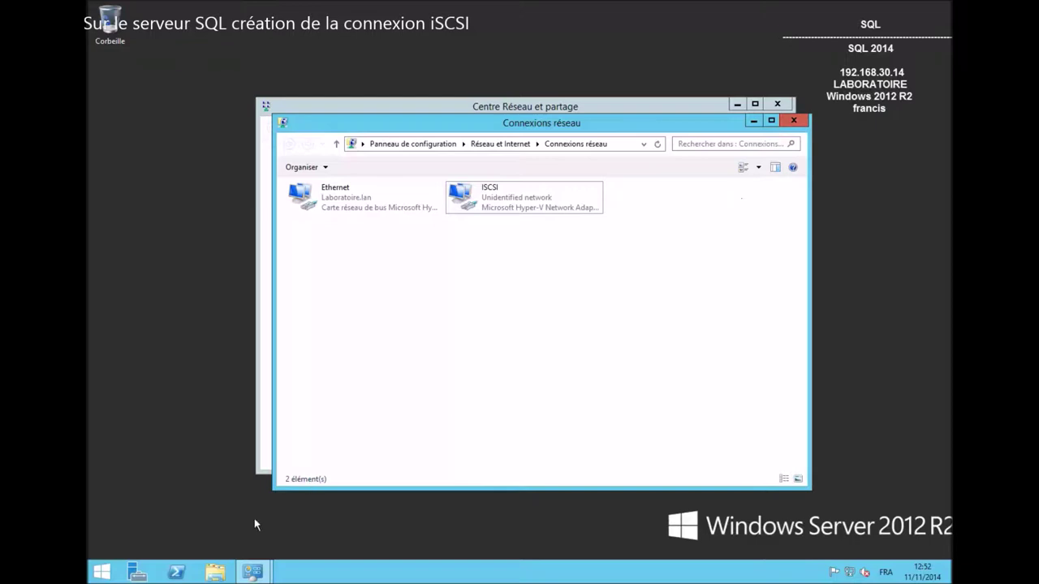
# Launch the iSCSI initiator with the iscsicpl command from a command prompt and agree to start the Microsoft iSCSI service automatically
pyautogui.rightClick(101, 572)
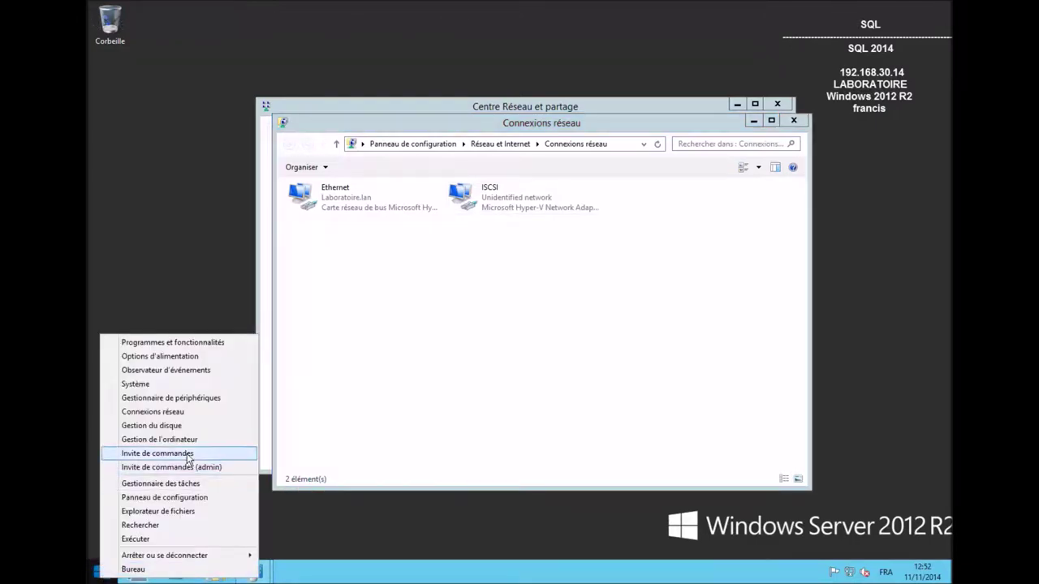
pyautogui.click(187, 456)
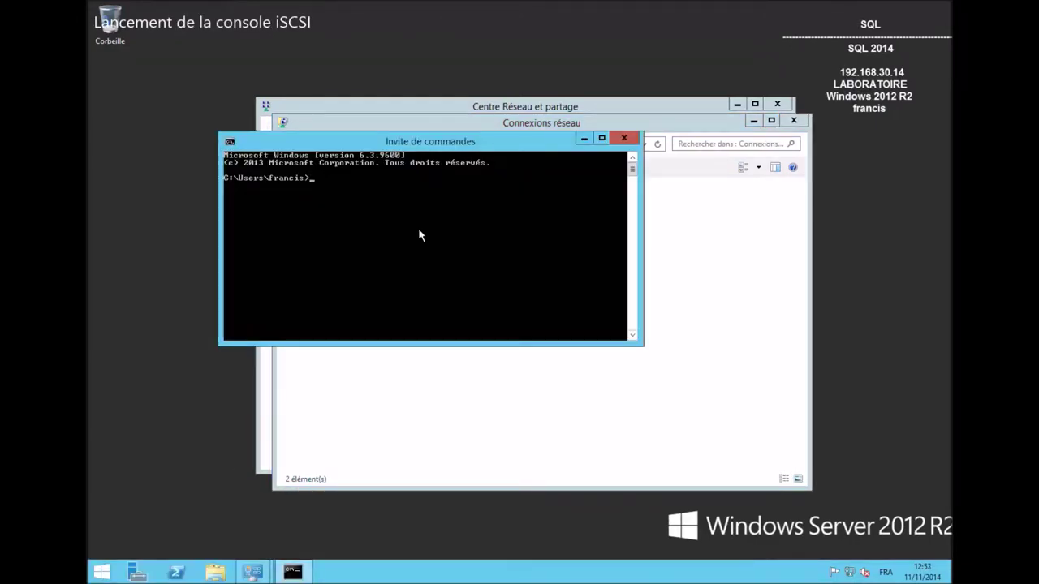
pyautogui.write('iscsicpl')
pyautogui.press('Return')
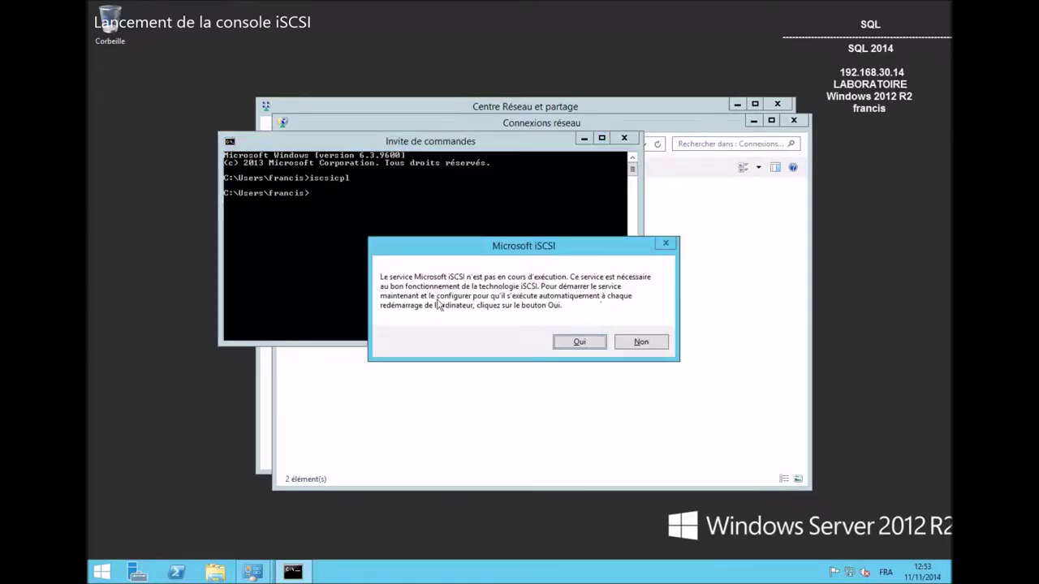
pyautogui.click(581, 342)
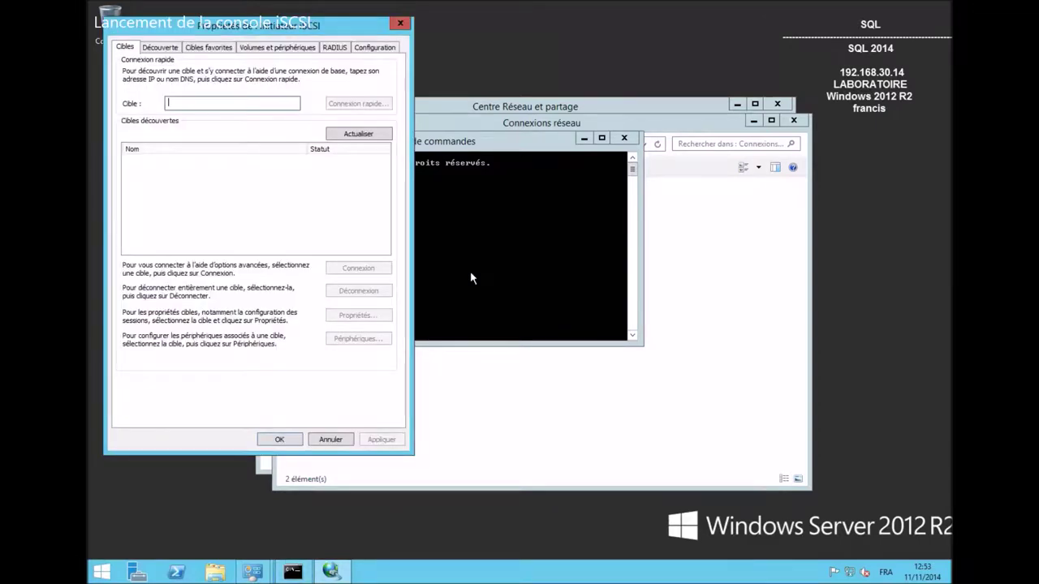
# Look through the initiator's discovery, favorite targets, volumes and devices, RADIUS and configuration settings
pyautogui.click(161, 48)
pyautogui.click(218, 49)
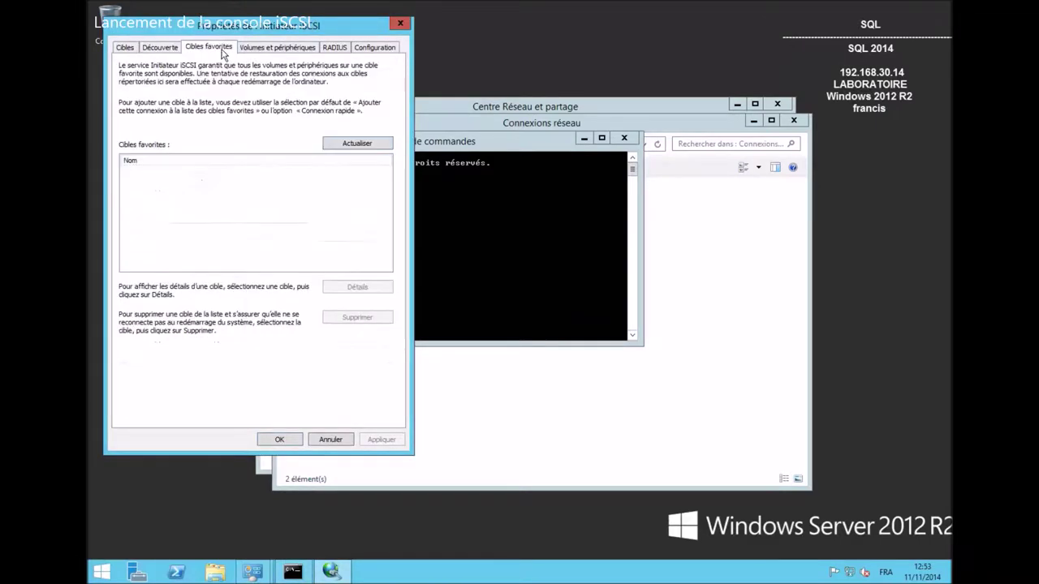
pyautogui.click(256, 48)
pyautogui.click(328, 48)
pyautogui.click(373, 49)
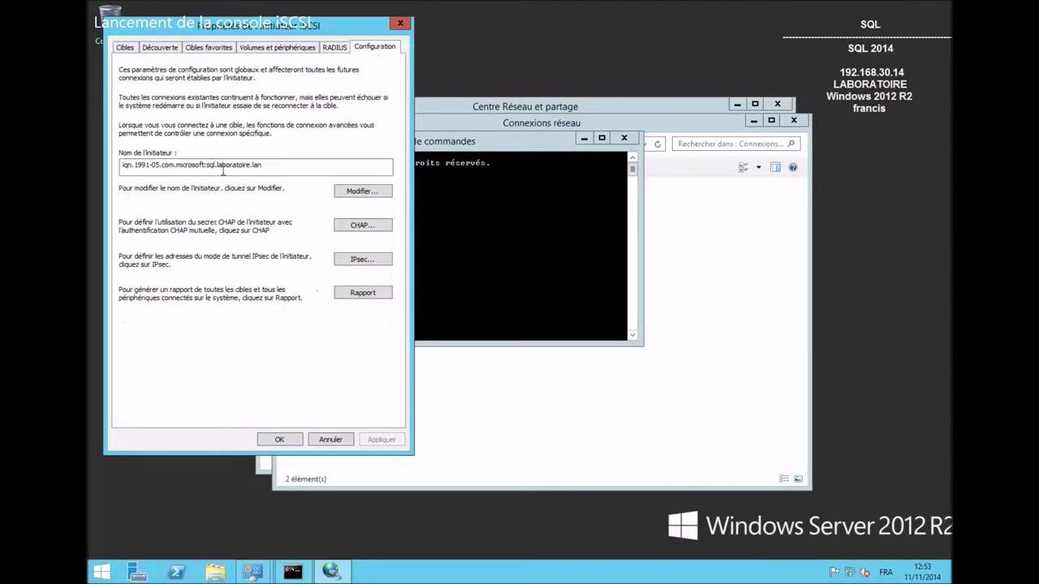
# Check connectivity to the storage array by pinging 10.0.100.82 from the command prompt
pyautogui.click(604, 227)
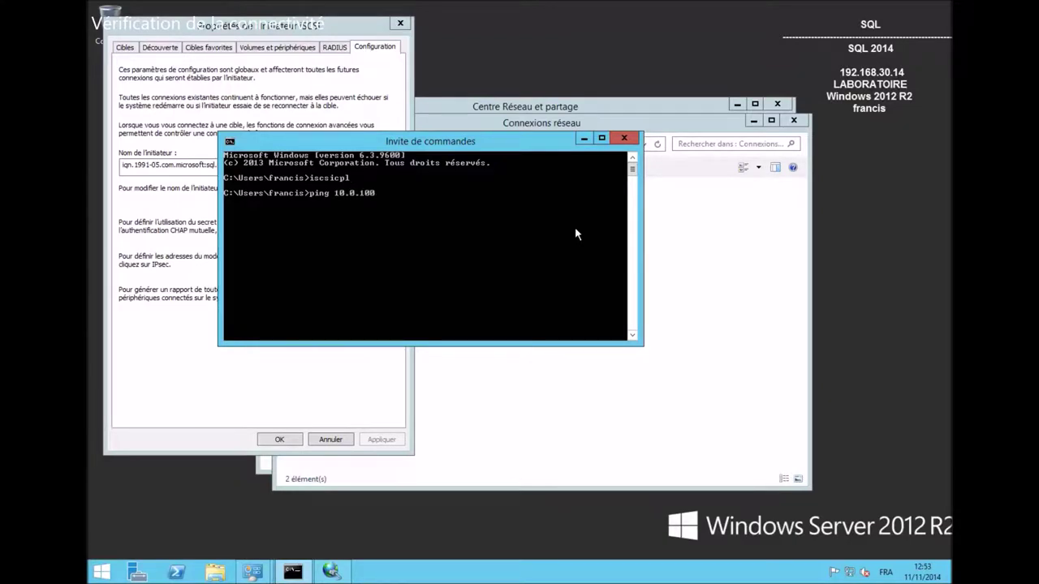
pyautogui.write('82')
pyautogui.press('Return')
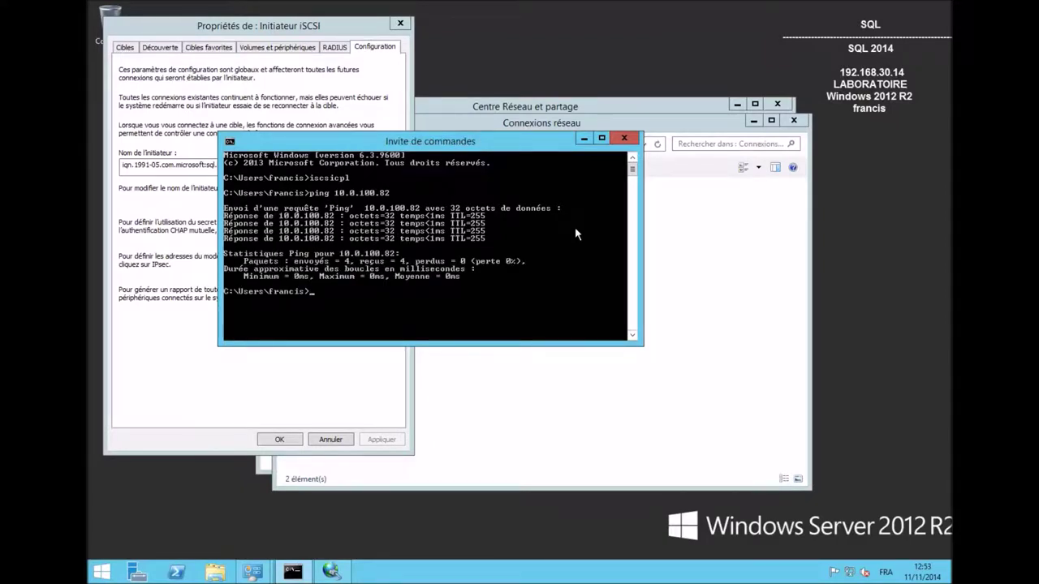
# Inspect the server's existing disks in Disk Management, enlarging its window for reading, and close it
pyautogui.rightClick(101, 571)
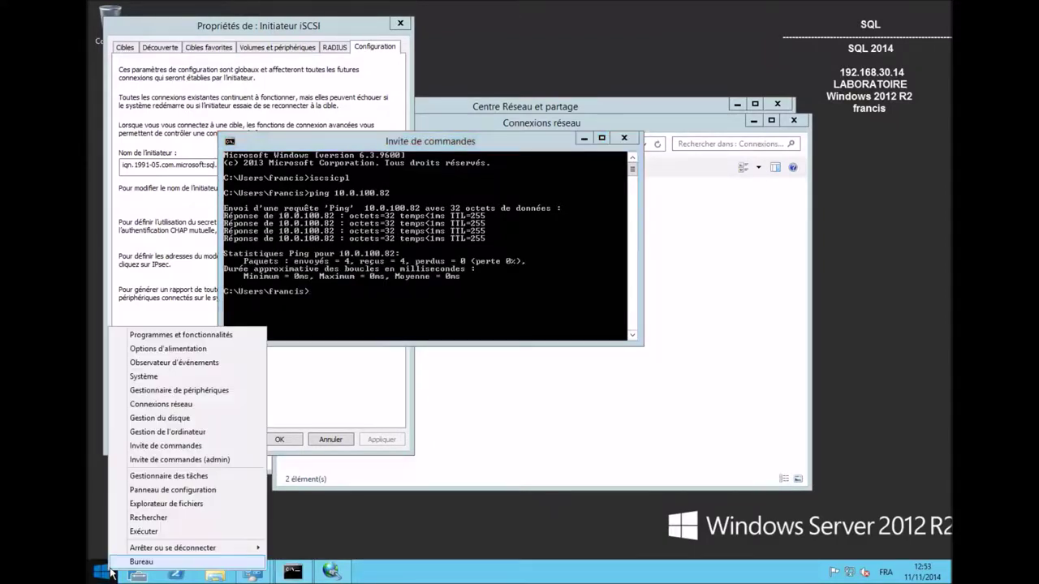
pyautogui.click(197, 434)
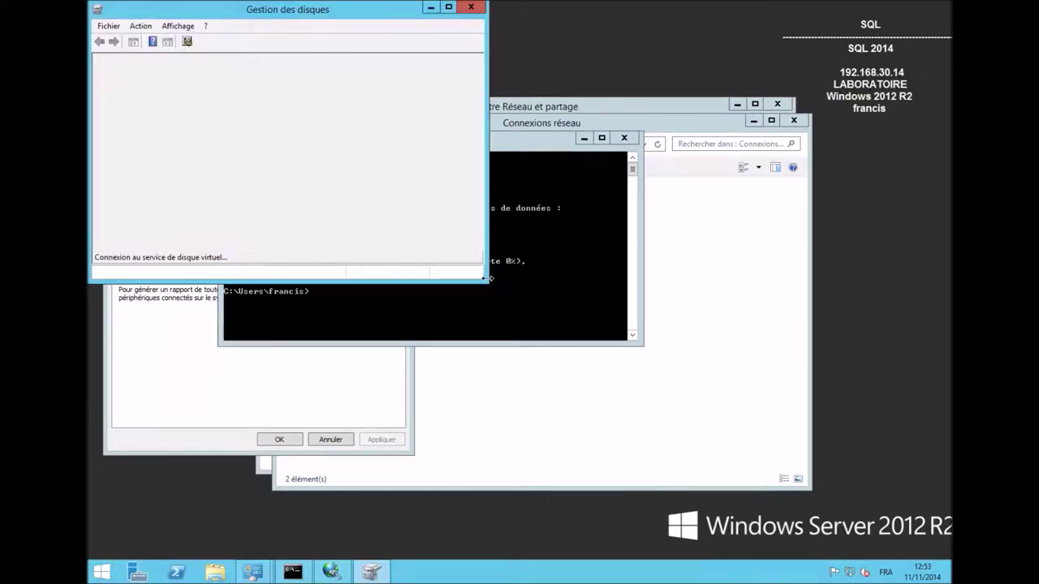
pyautogui.moveTo(488, 280); pyautogui.dragTo(748, 469)
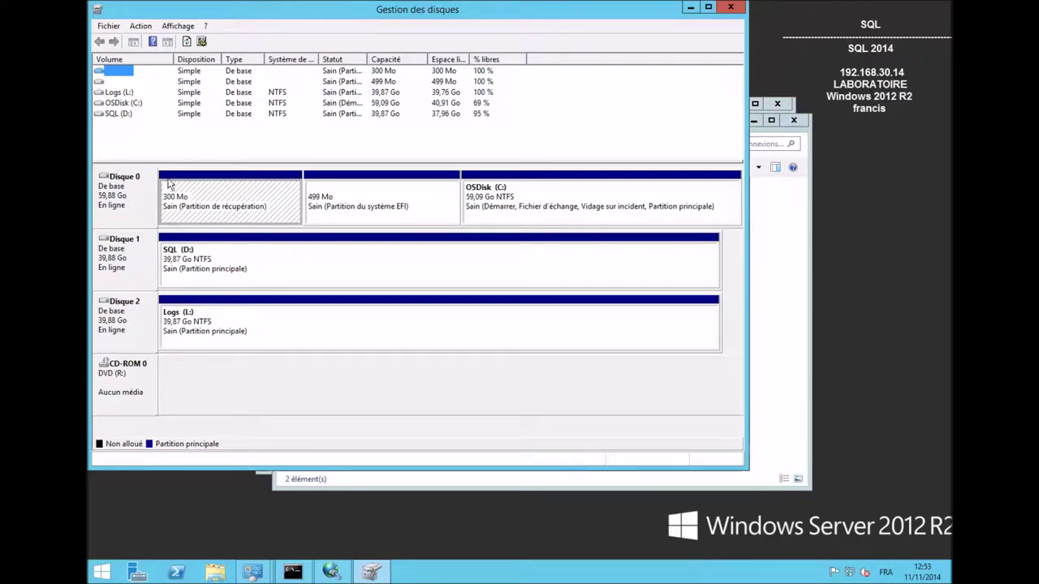
pyautogui.click(731, 8)
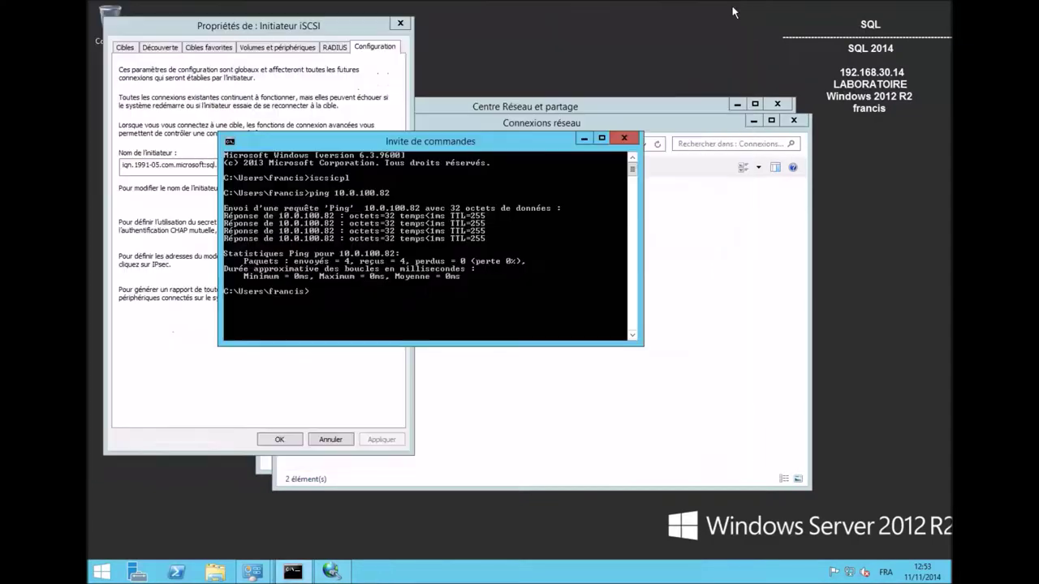
# Copy the full initiator name from the iSCSI initiator's configuration settings
pyautogui.click(174, 375)
pyautogui.moveTo(295, 166); pyautogui.dragTo(117, 173)
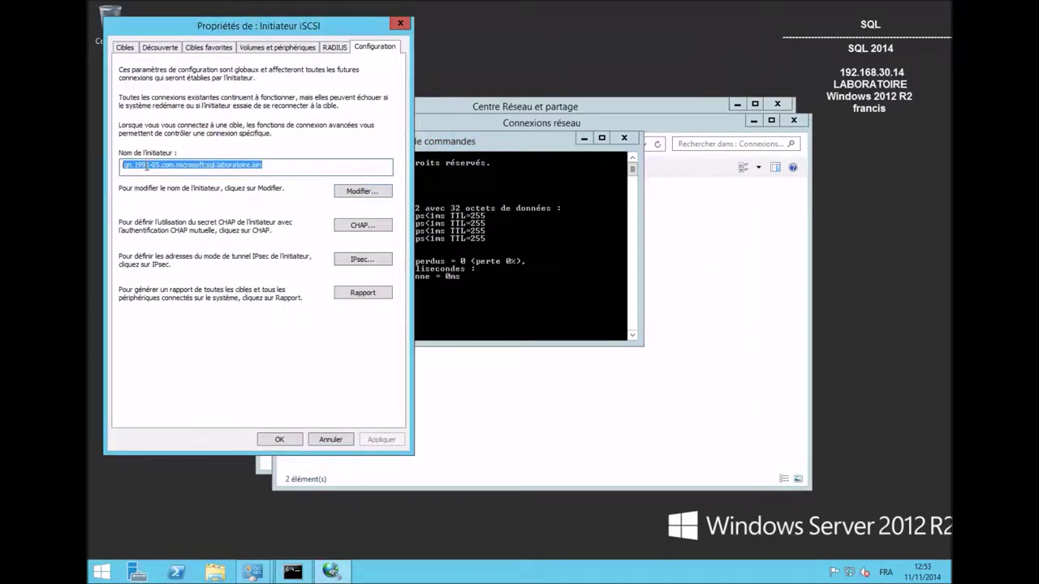
pyautogui.rightClick(146, 166)
pyautogui.click(200, 203)
# Switch to EqualLogic Group Manager and start a new volume named Labo1 with the description "Disque pour le premier laboratoire"
pyautogui.moveTo(331, 572)
pyautogui.click(344, 514)
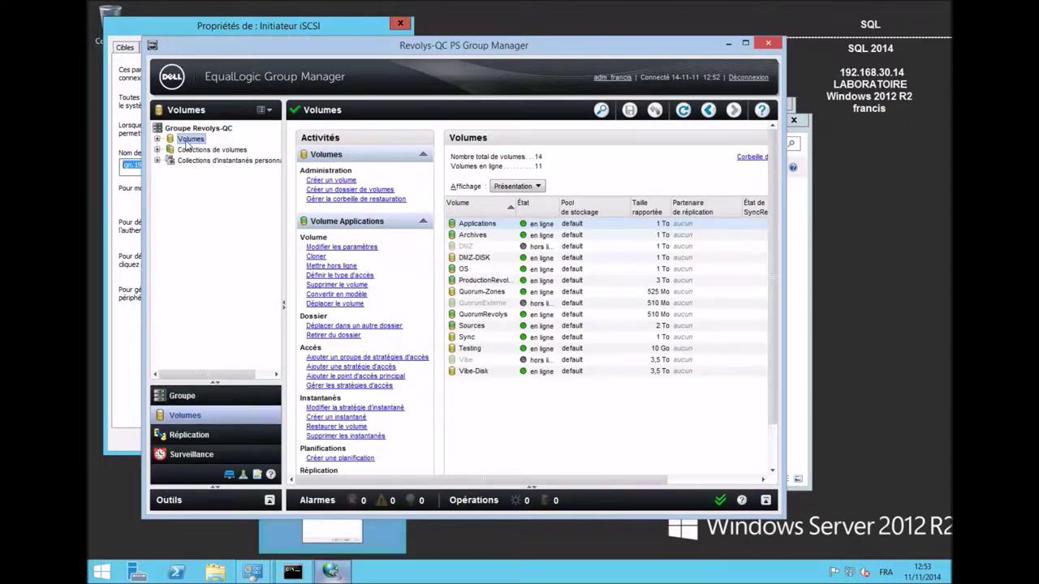
pyautogui.click(156, 141)
pyautogui.rightClick(192, 141)
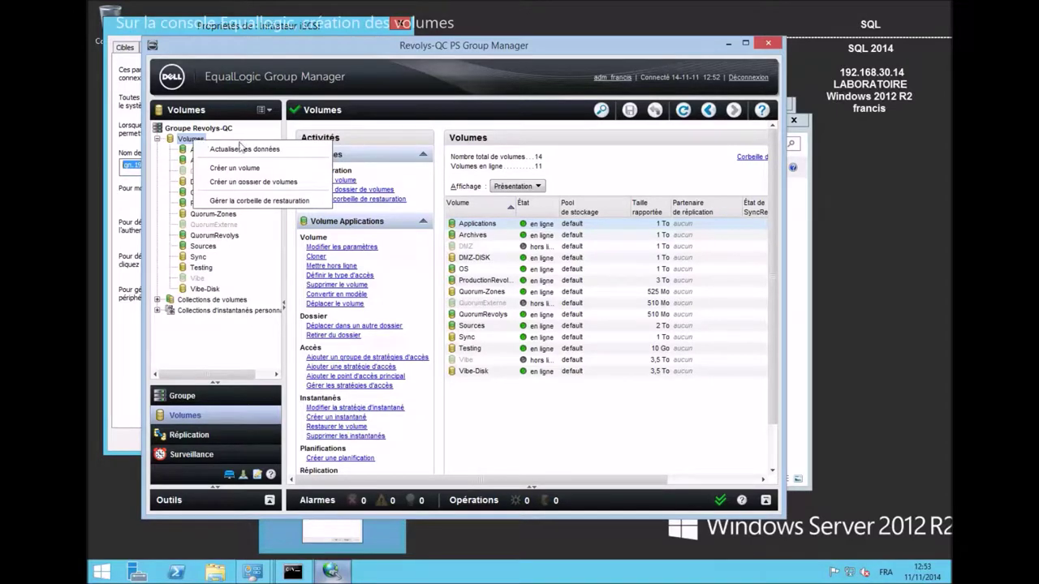
pyautogui.click(274, 169)
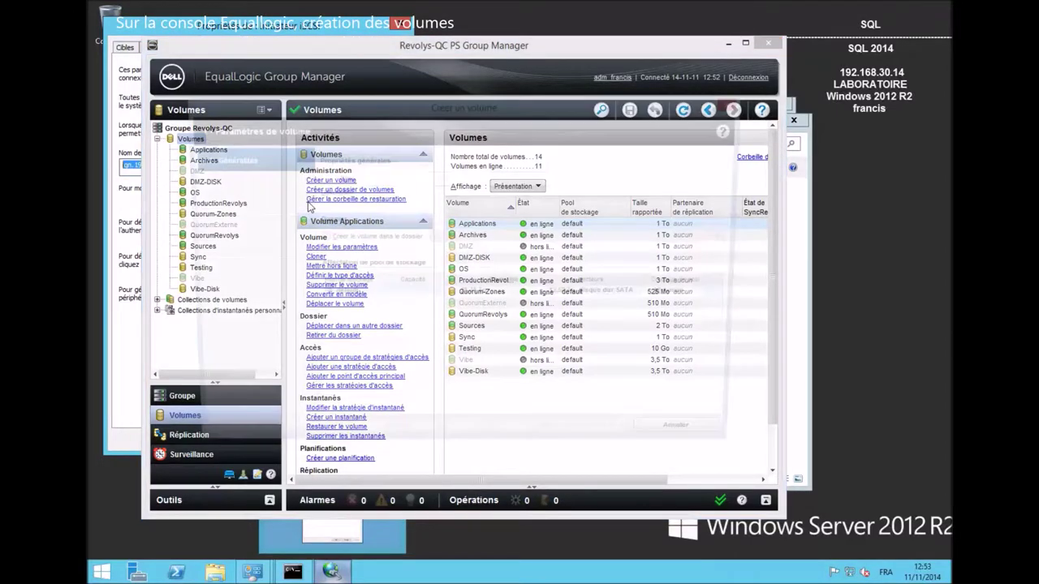
pyautogui.write('Labo1')
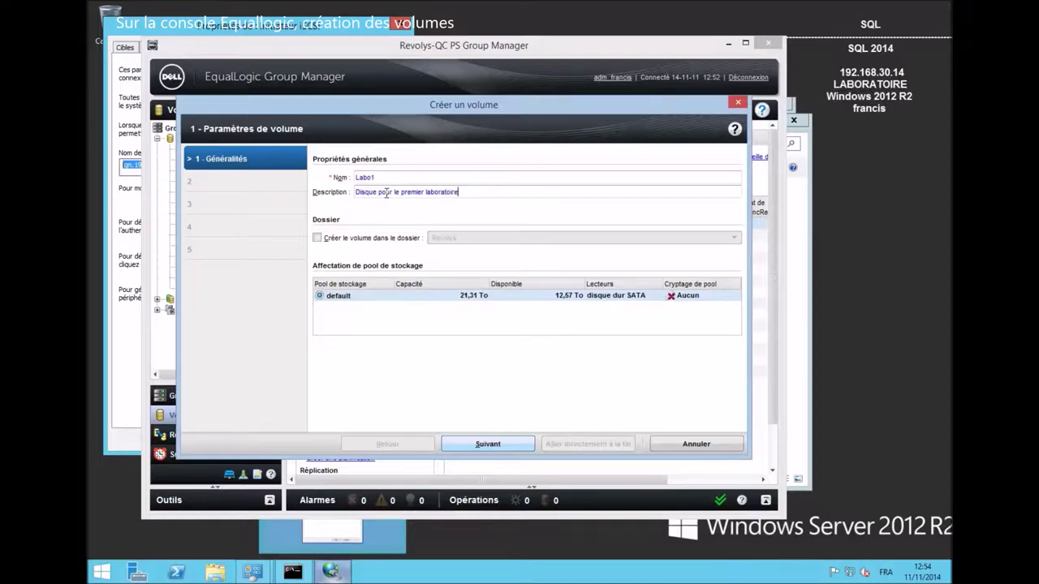
pyautogui.click(500, 445)
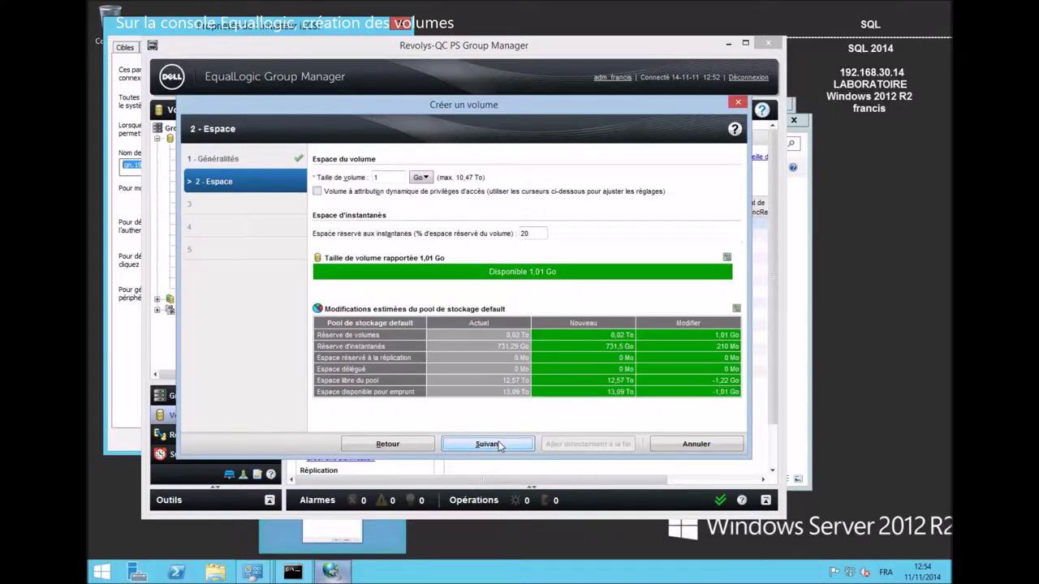
# Set the Labo1 volume size to 10 GB and proceed to the iSCSI access settings
pyautogui.click(398, 179)
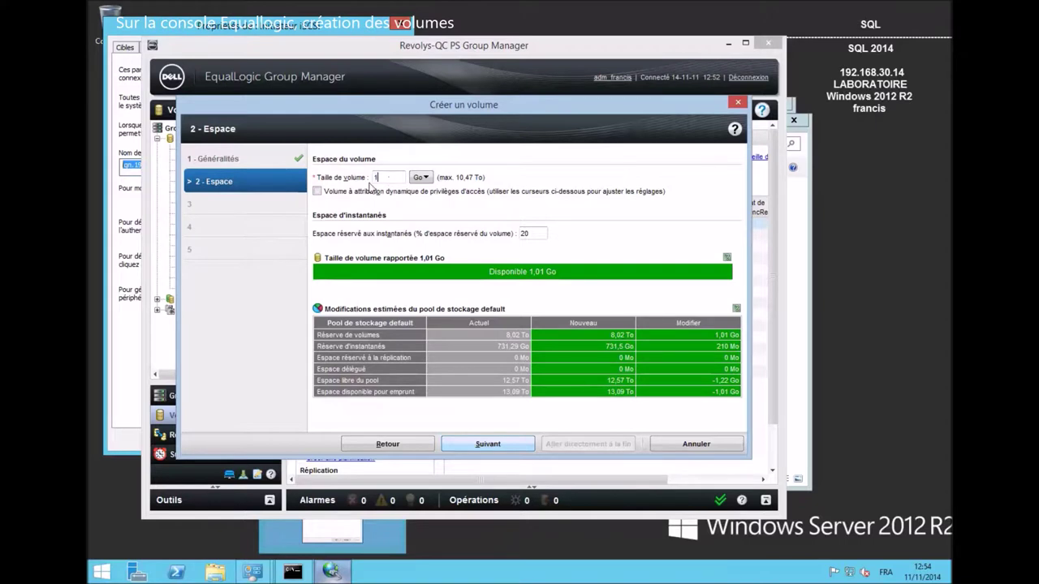
pyautogui.write('0')
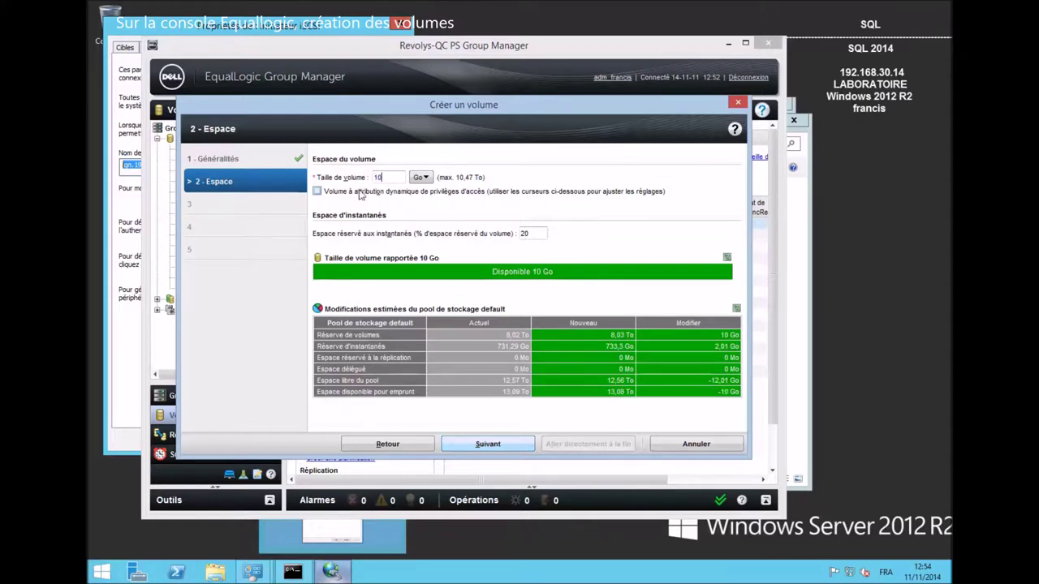
pyautogui.click(501, 444)
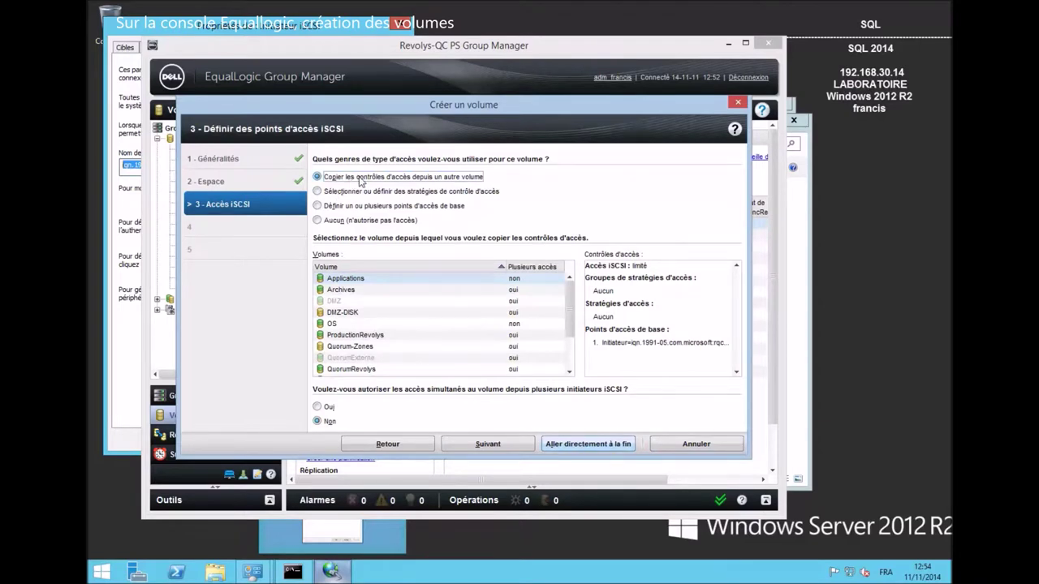
# Add a basic access point for Labo1 using the copied initiator name and IP address 10.0.100.123, applied to volumes and snapshots
pyautogui.click(318, 220)
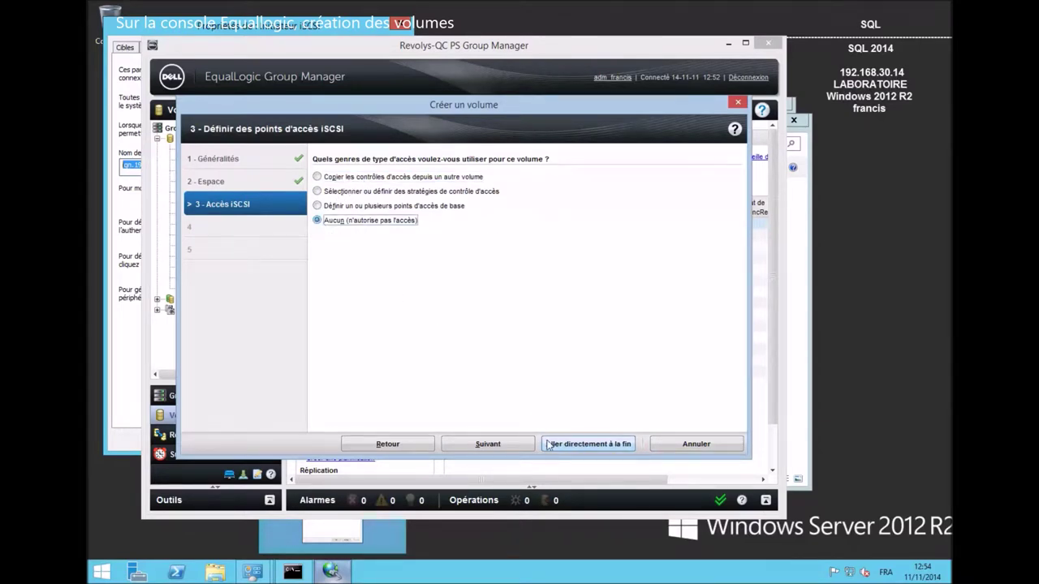
pyautogui.click(373, 206)
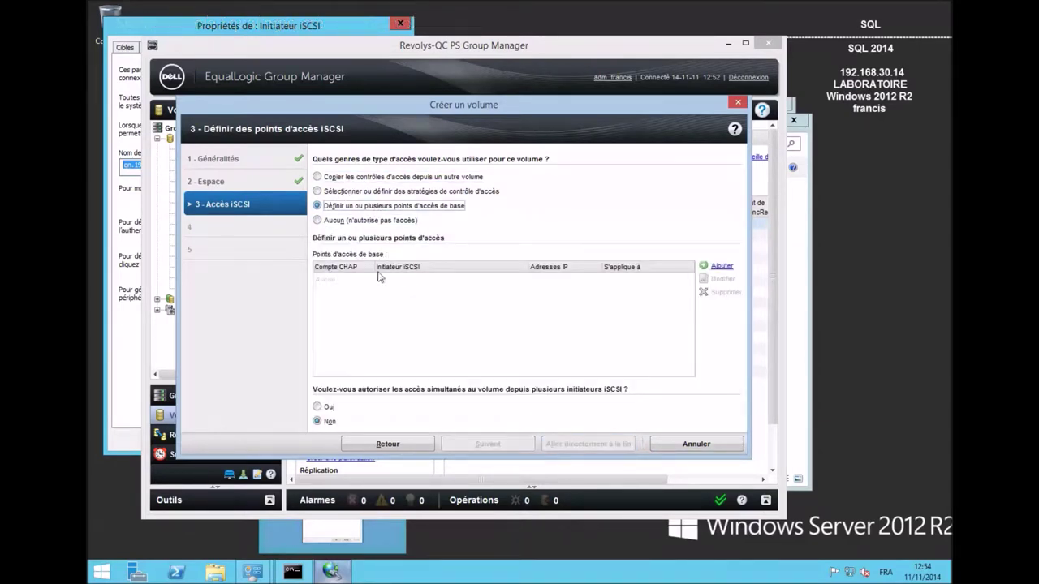
pyautogui.click(719, 267)
pyautogui.click(402, 243)
pyautogui.click(403, 271)
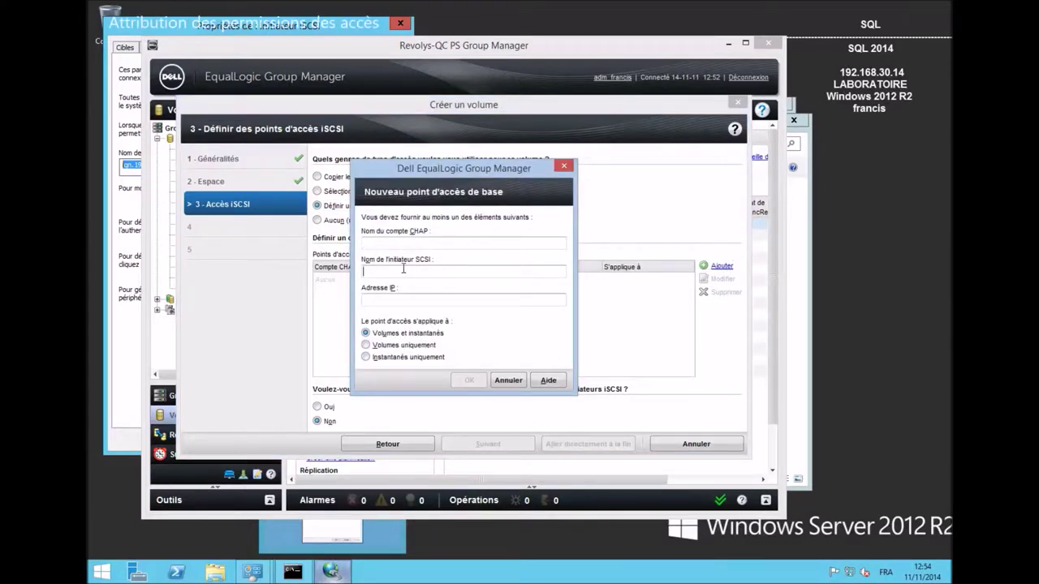
pyautogui.hotkey('ctrl', 'v')
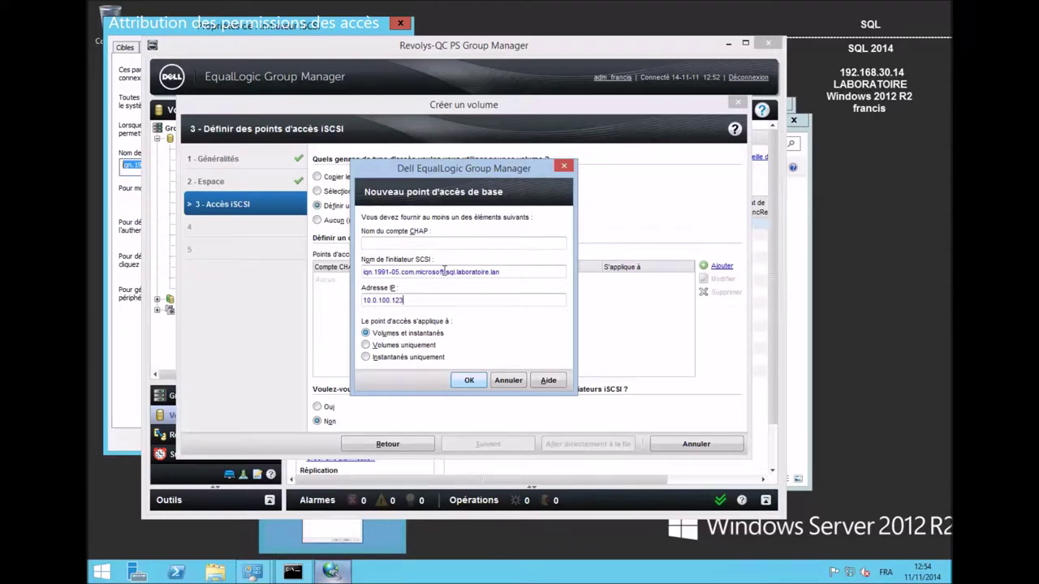
pyautogui.click(473, 385)
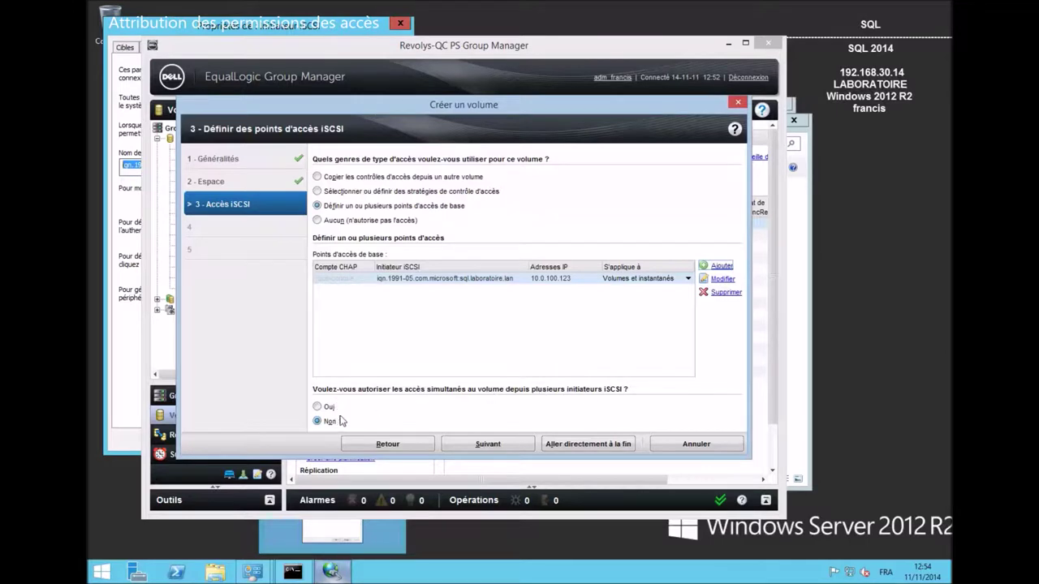
# Keep simultaneous access disallowed and the default 512-byte sector size, and finish creating the Labo1 volume
pyautogui.click(488, 444)
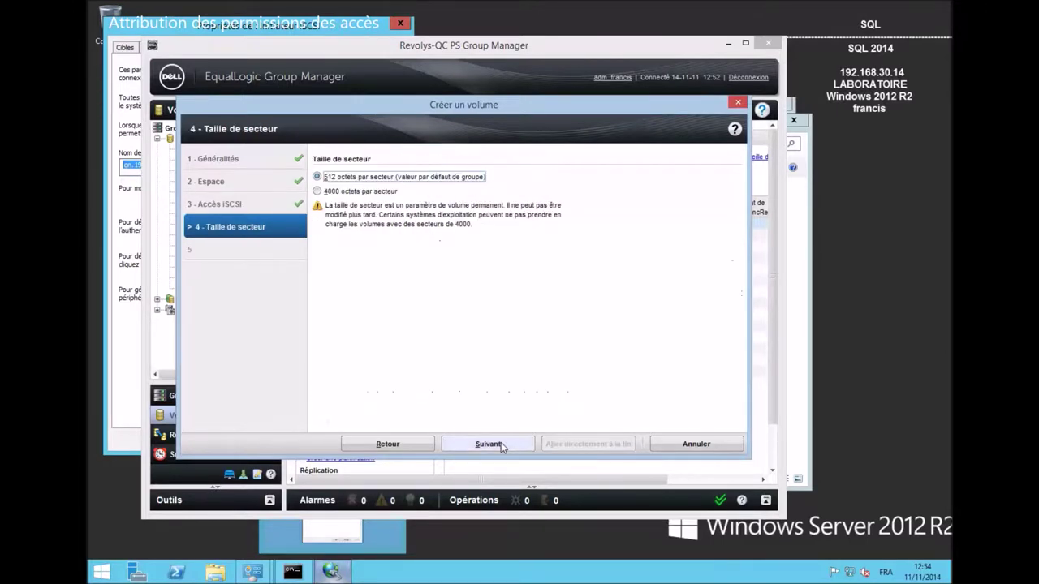
pyautogui.click(501, 444)
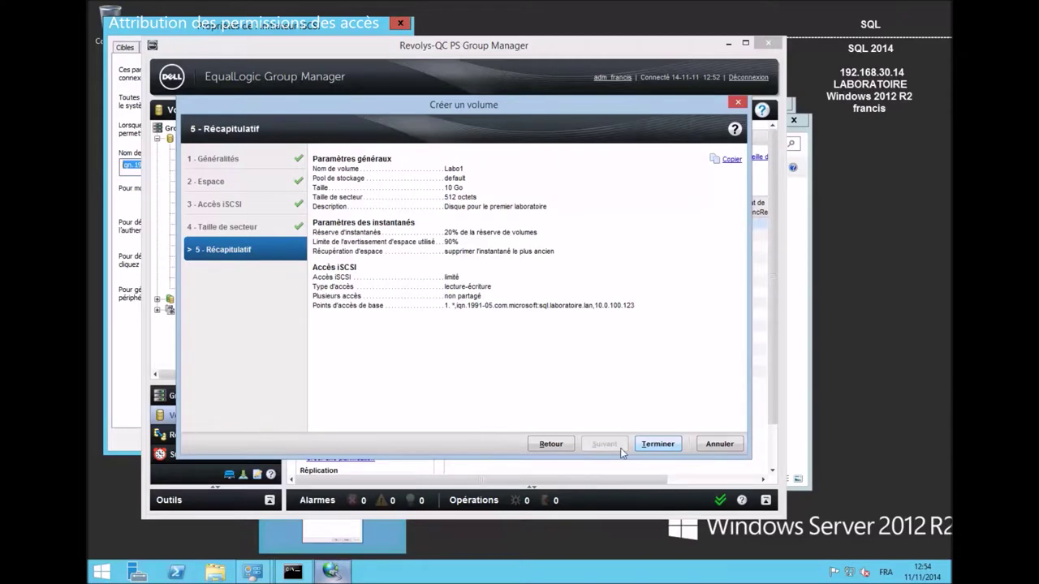
pyautogui.click(657, 444)
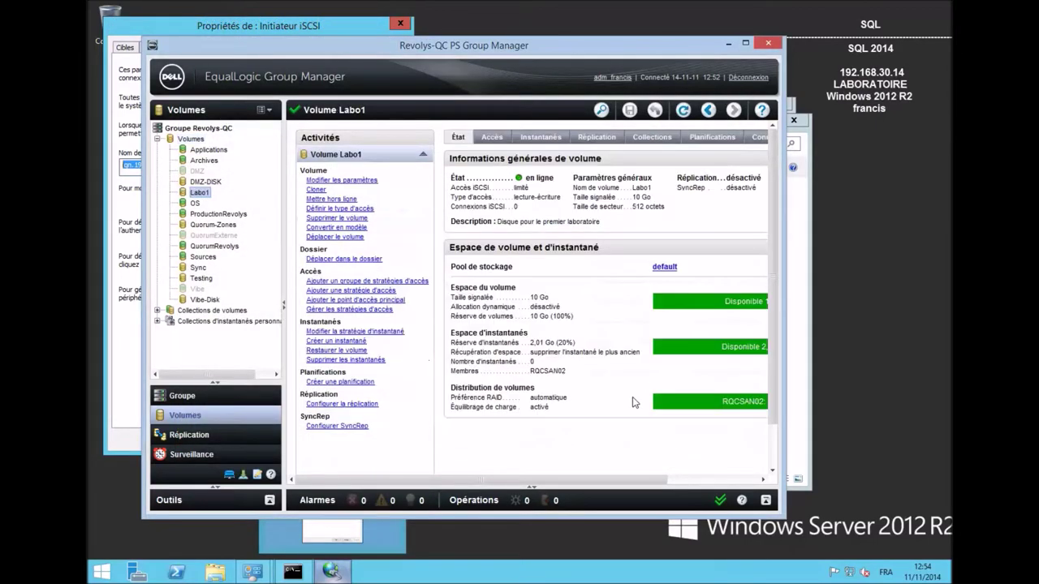
# Start a second volume named labo2 with the description "Disque pour le laboratoire 2" and proceed to its space settings
pyautogui.click(193, 131)
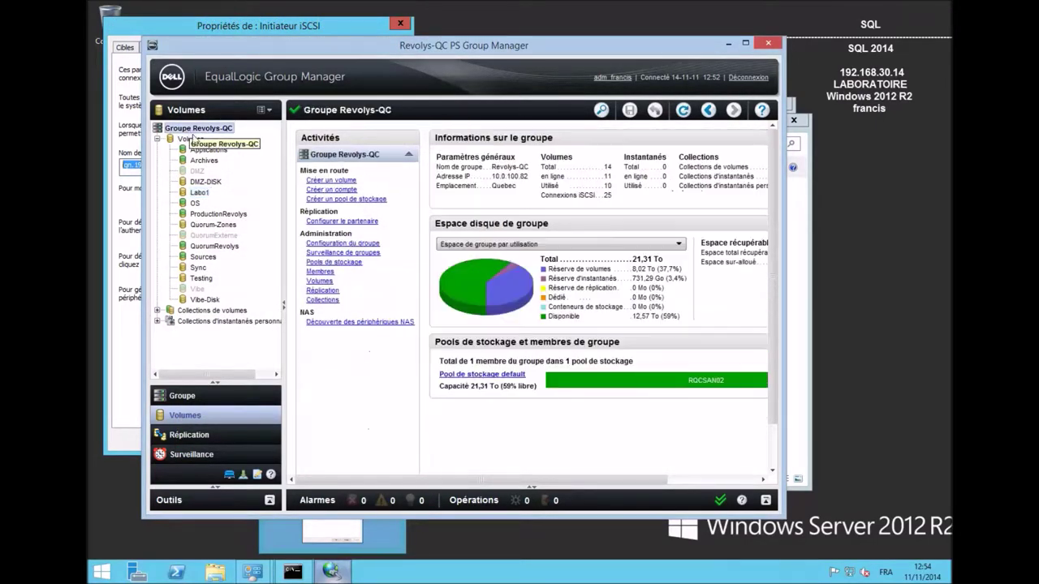
pyautogui.rightClick(193, 141)
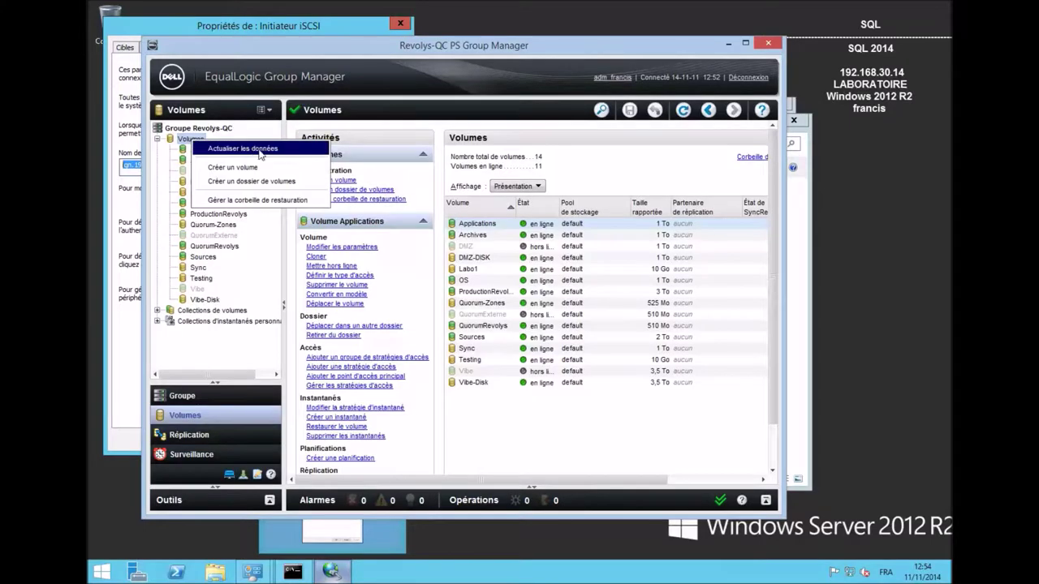
pyautogui.click(231, 164)
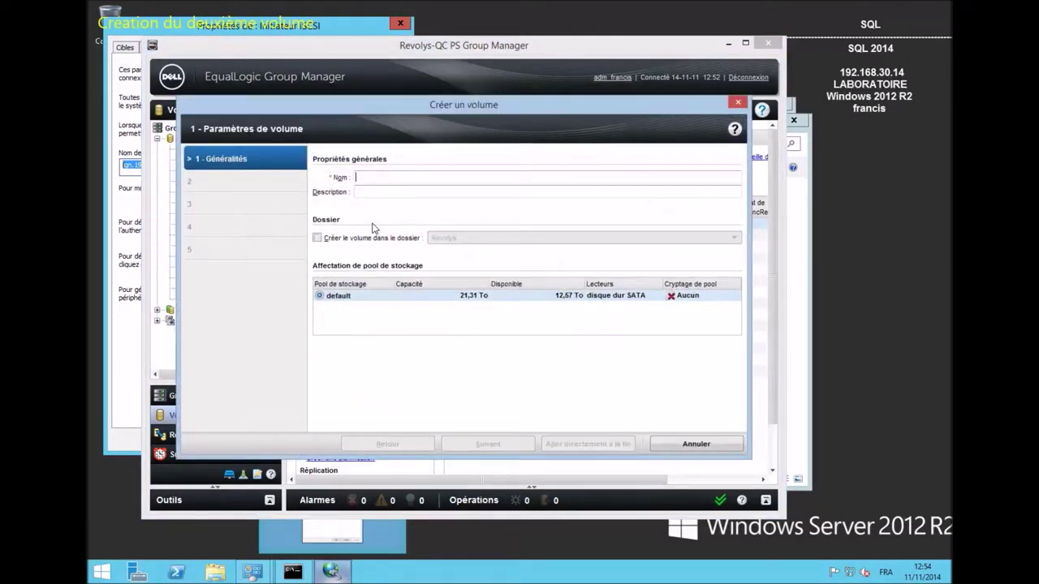
pyautogui.write('labo2')
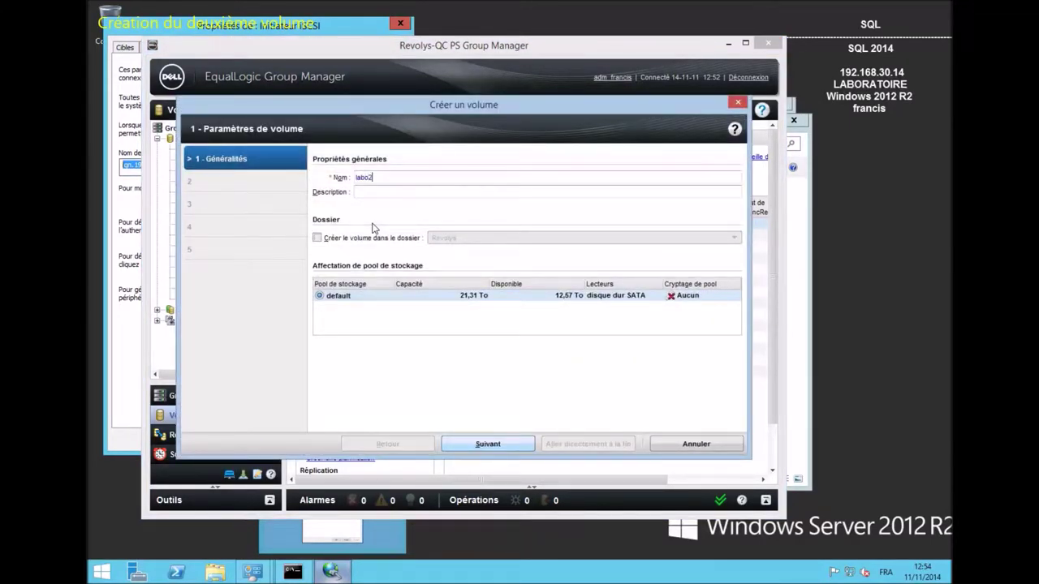
pyautogui.click(378, 189)
pyautogui.write('Disc')
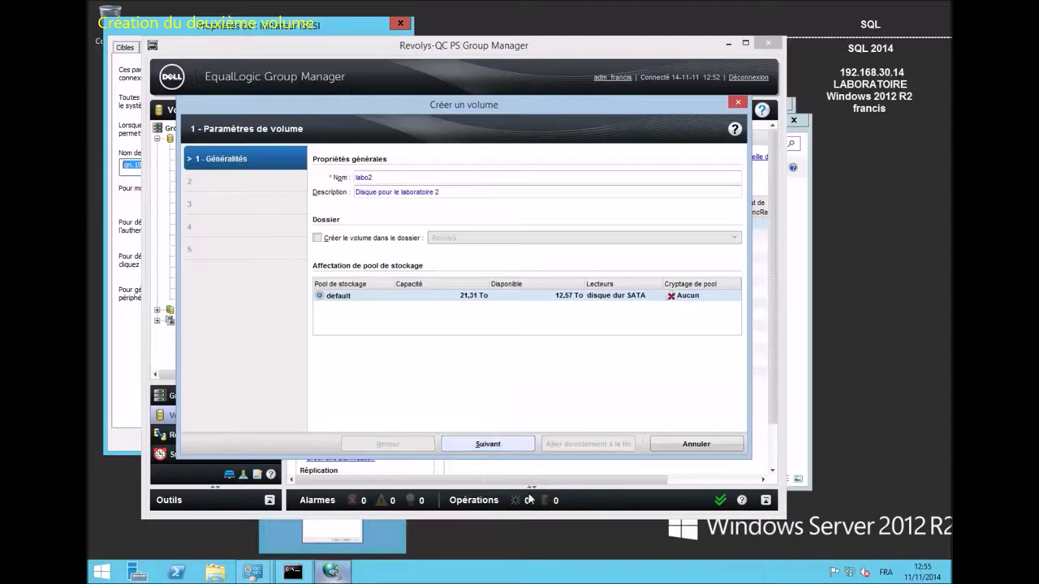
pyautogui.click(501, 448)
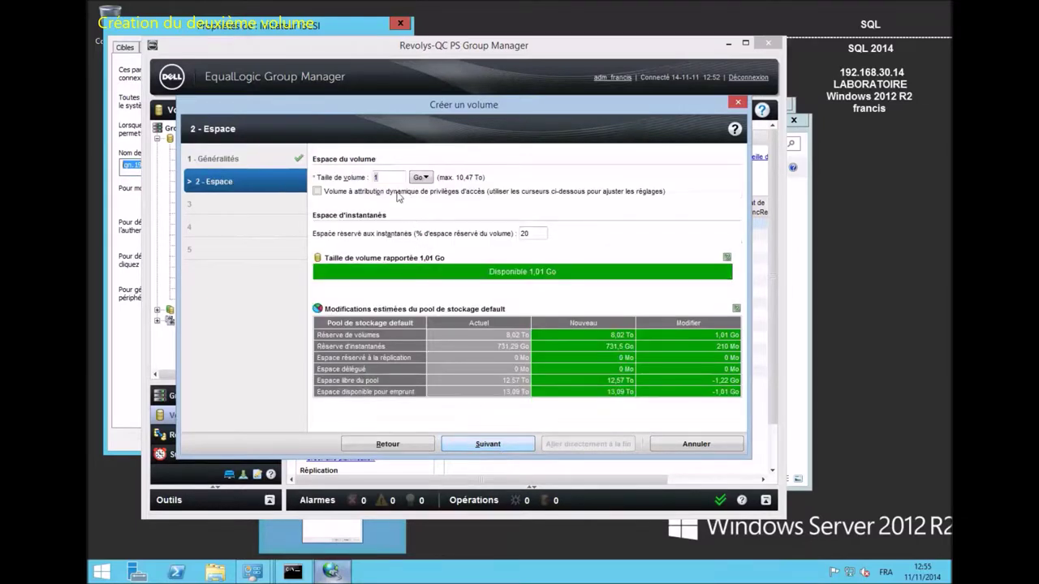
# Set the labo2 volume size to 20 GB and choose to copy its iSCSI access controls from the Labo1 volume
pyautogui.write('20')
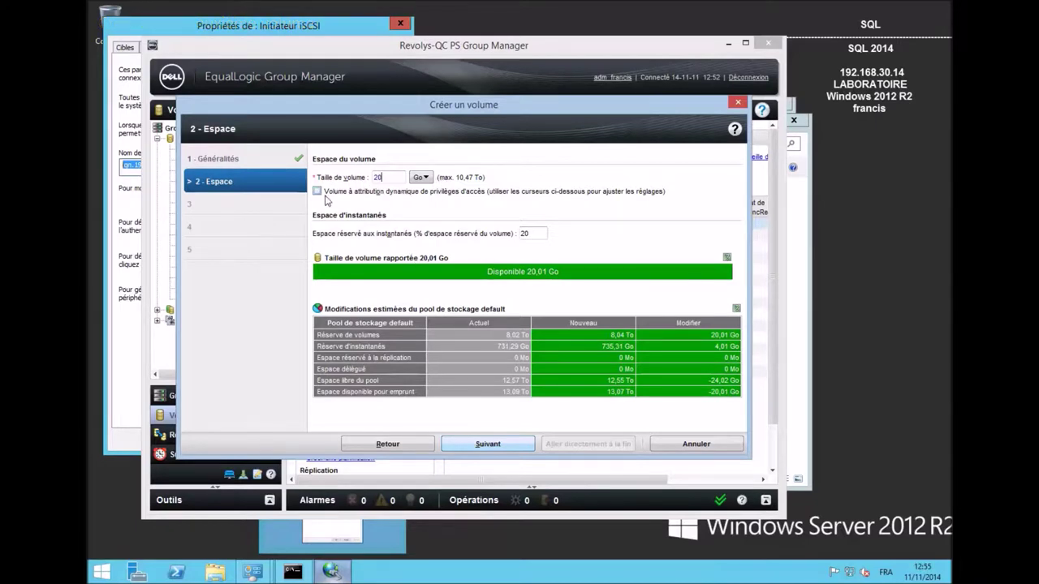
pyautogui.click(488, 443)
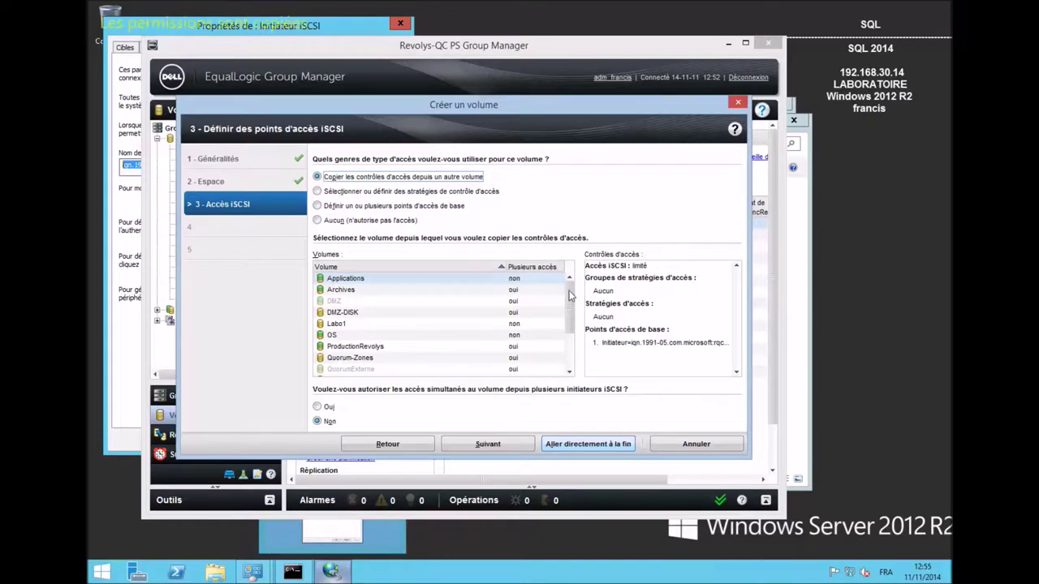
pyautogui.moveTo(573, 297); pyautogui.dragTo(576, 342)
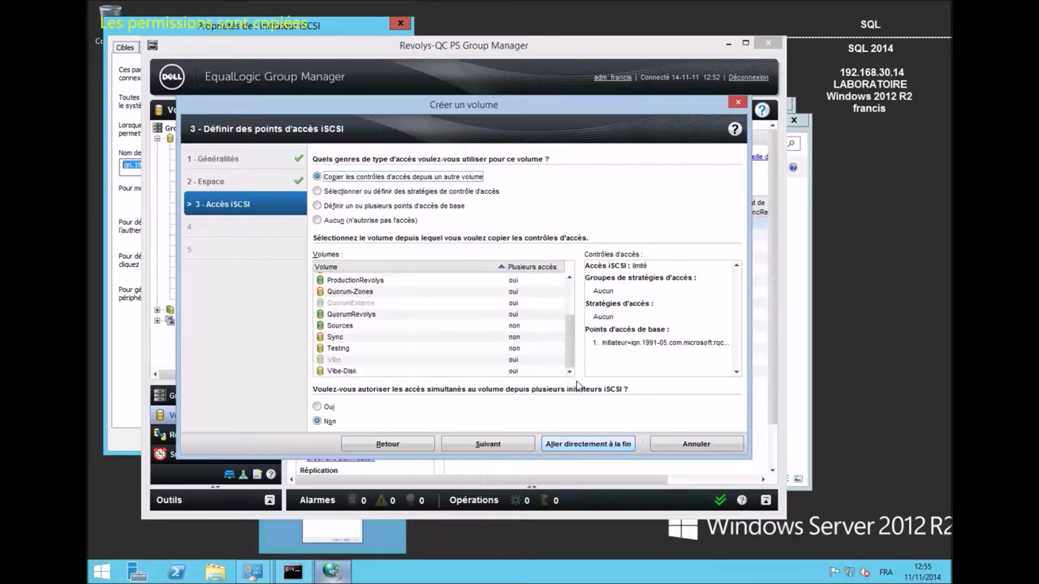
pyautogui.scroll(2, 331, 322)
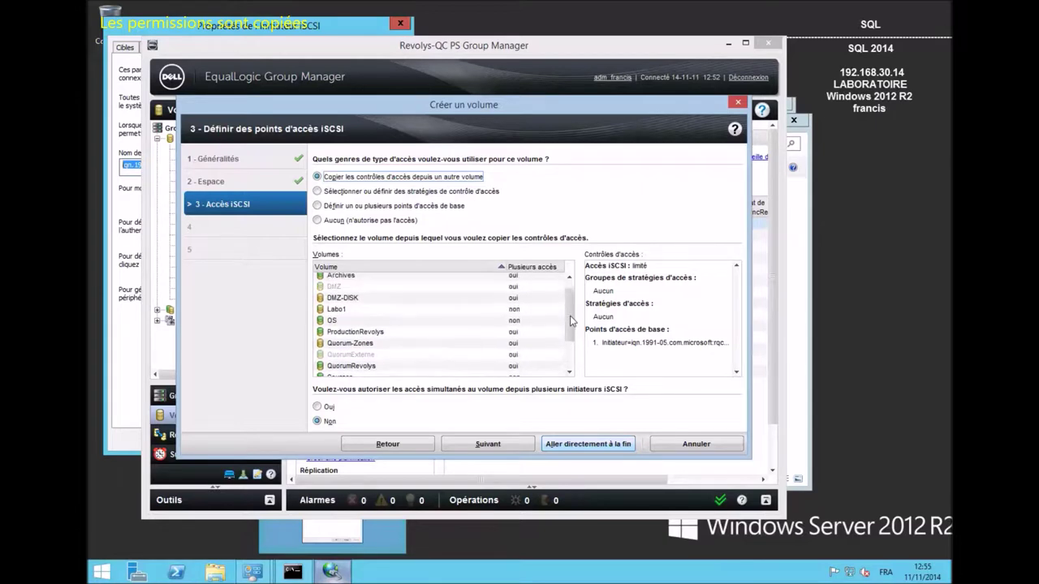
pyautogui.click(334, 314)
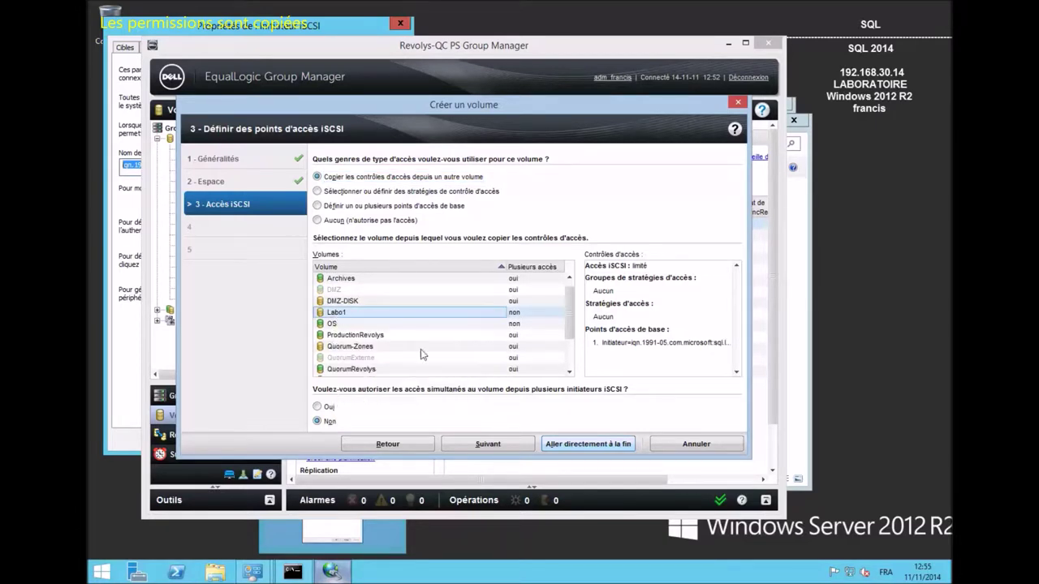
# Keep simultaneous access disallowed and the default 512-byte sector size, and finish creating the labo2 volume
pyautogui.click(508, 443)
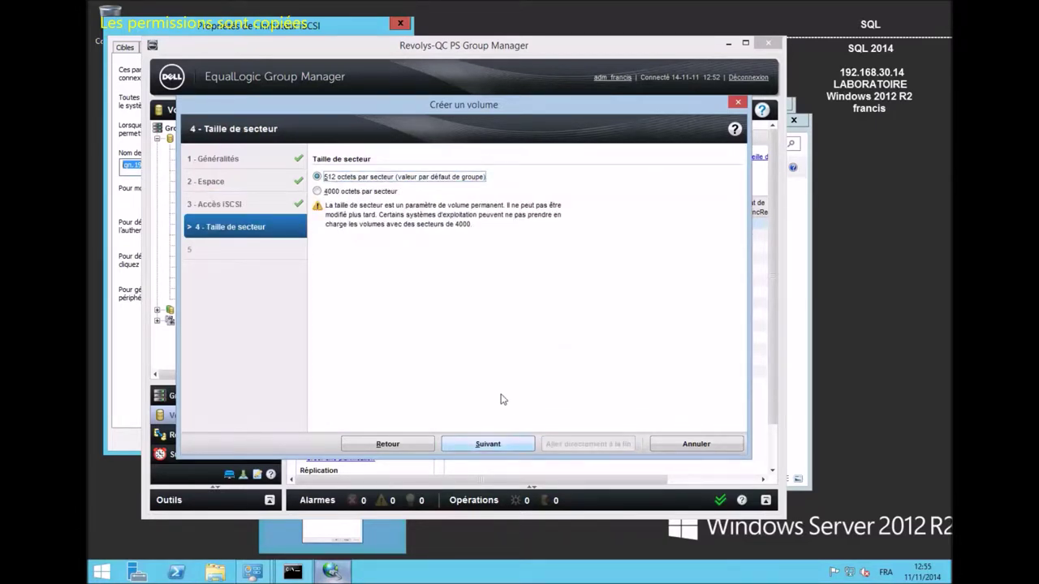
pyautogui.click(497, 443)
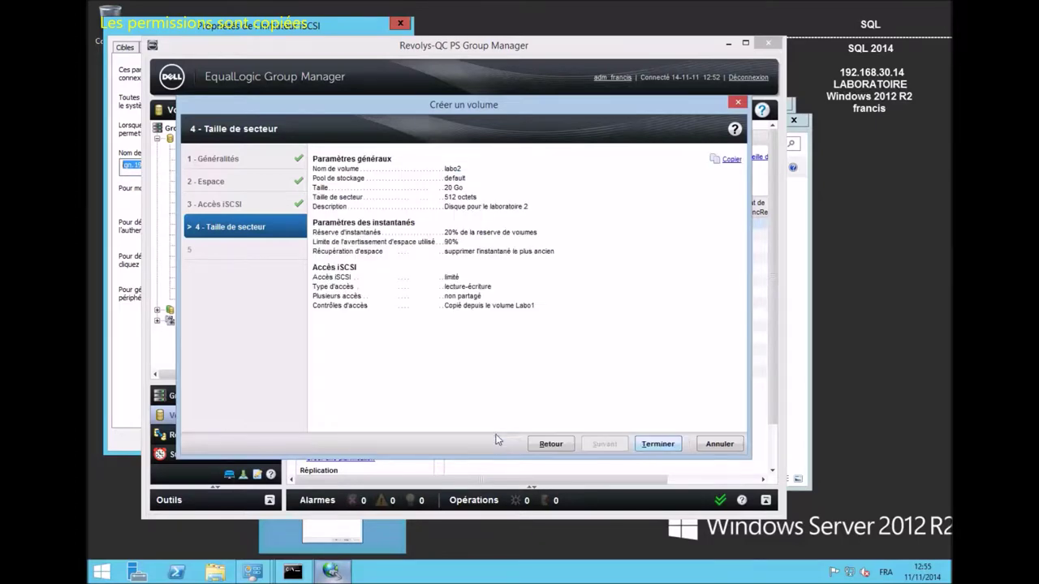
pyautogui.click(657, 444)
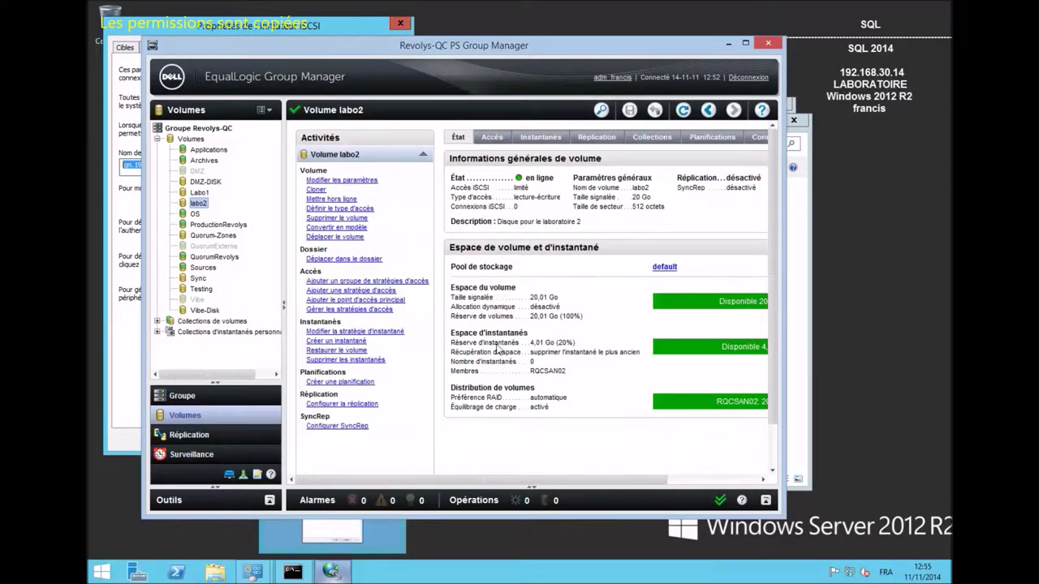
# Switch to the iSCSI Initiator properties and review the discovery, favorite targets, and volumes and devices settings
pyautogui.click(728, 42)
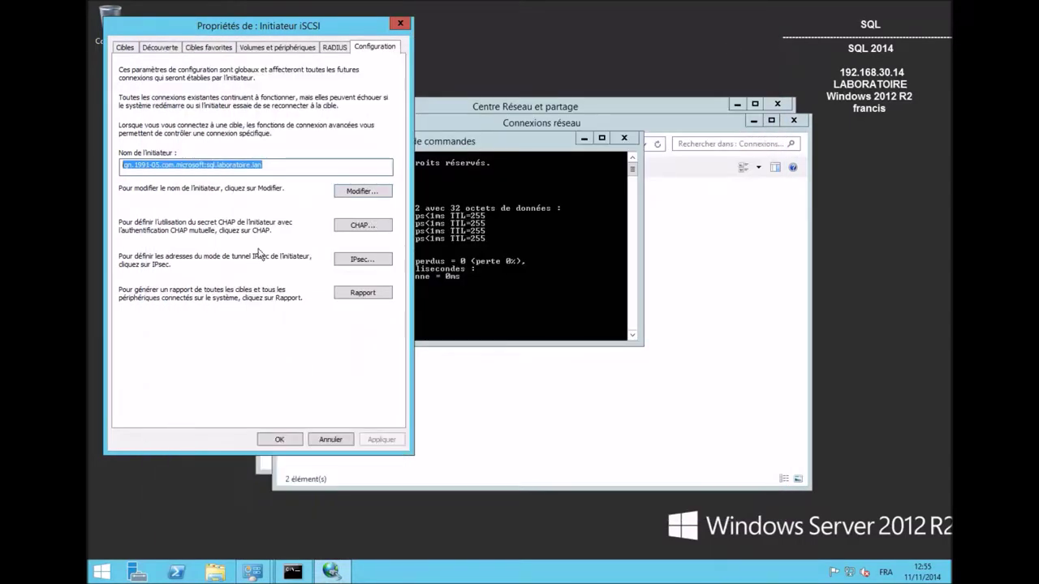
pyautogui.click(124, 47)
pyautogui.moveTo(179, 27); pyautogui.dragTo(452, 51)
pyautogui.click(444, 72)
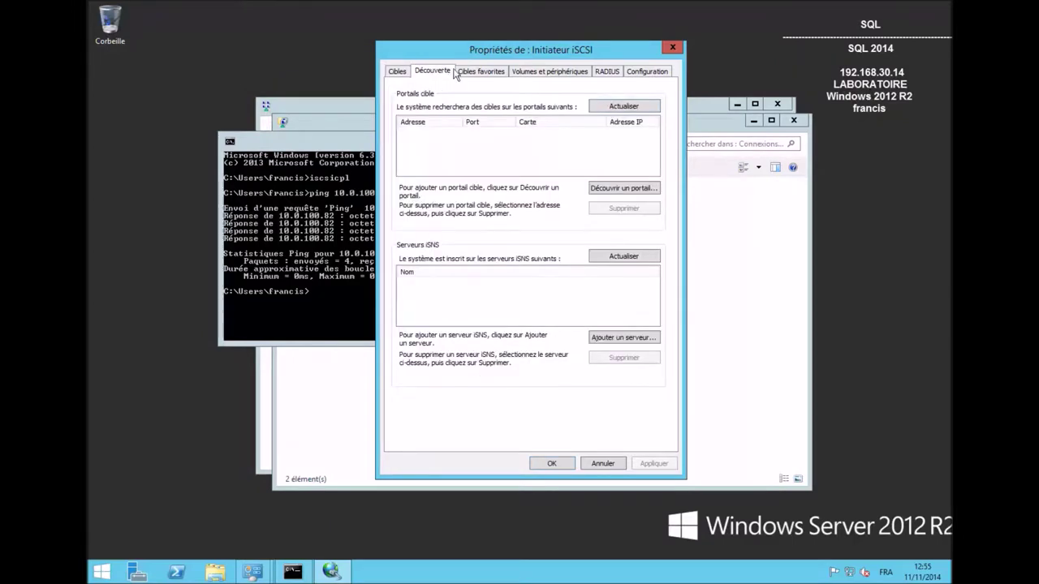
pyautogui.click(474, 73)
pyautogui.click(532, 73)
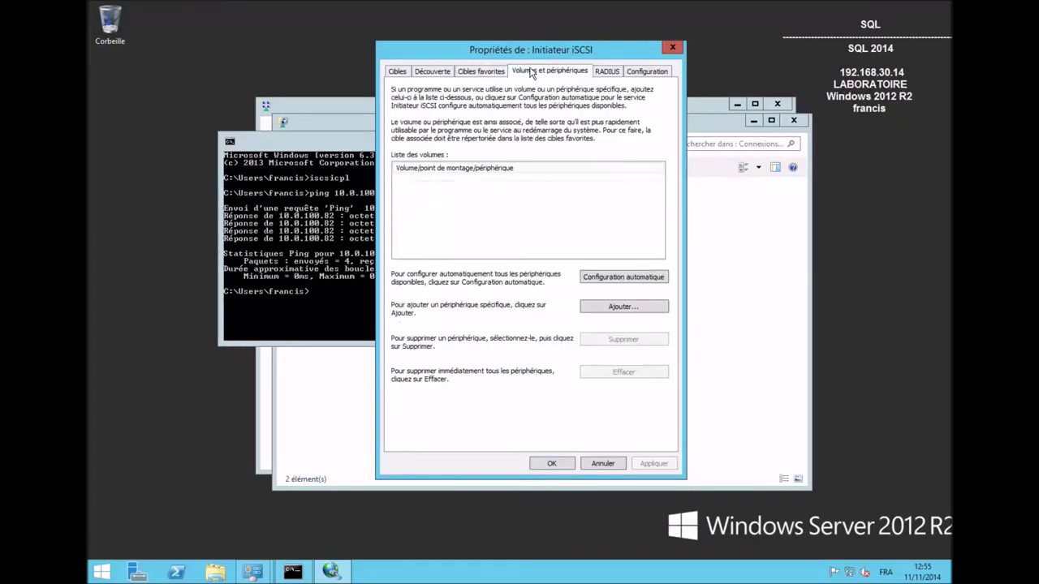
pyautogui.click(443, 71)
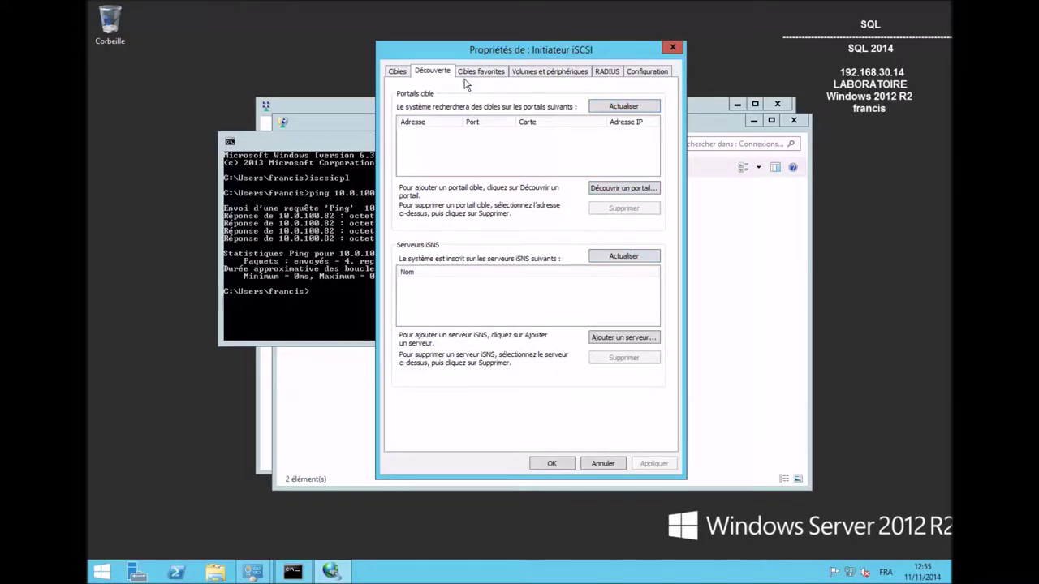
# Discover the available iSCSI targets at 10.0.100.82 with a quick connection
pyautogui.click(399, 71)
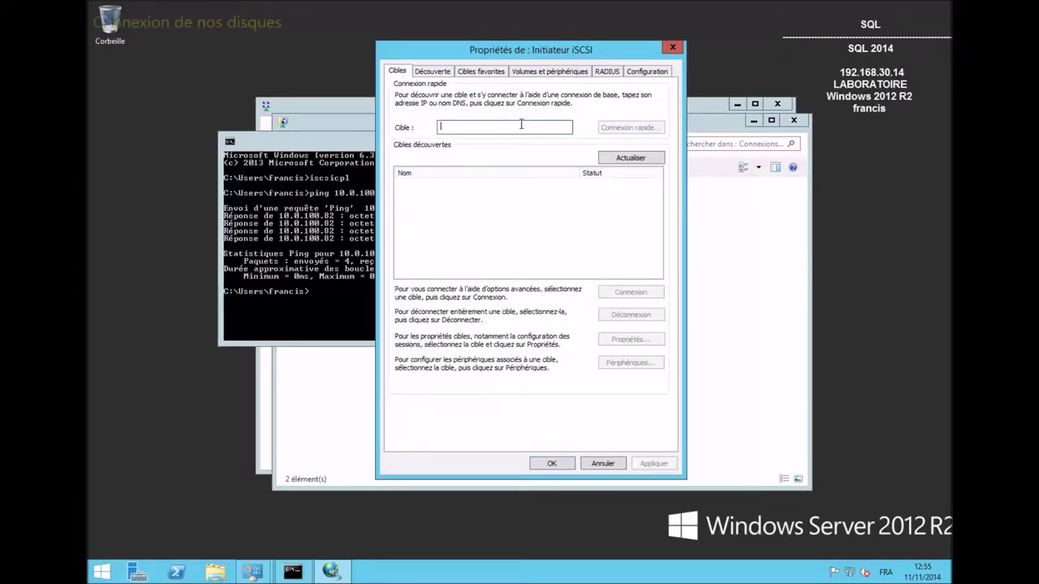
pyautogui.write('10.0.100.82')
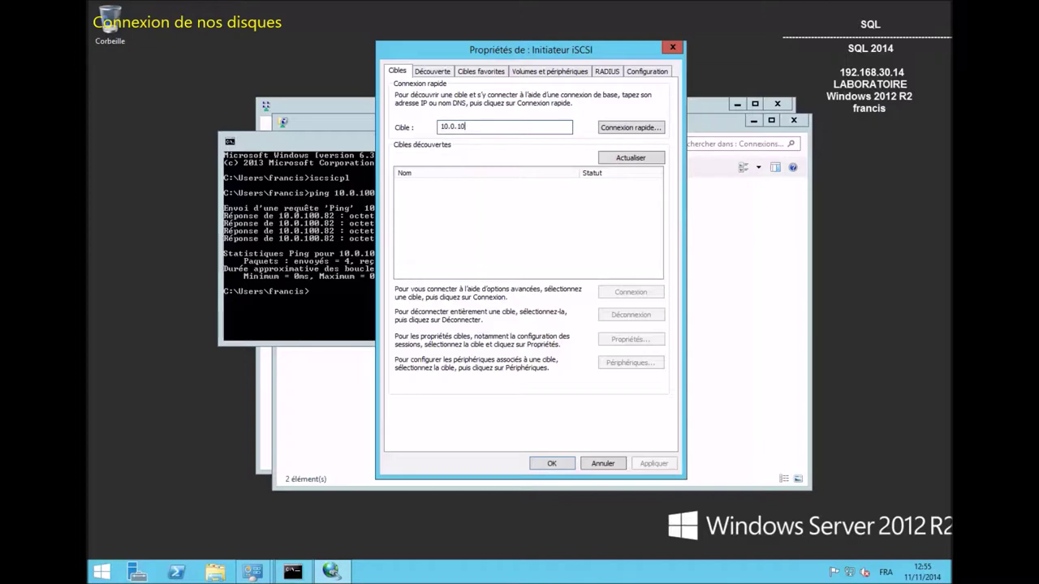
pyautogui.click(618, 128)
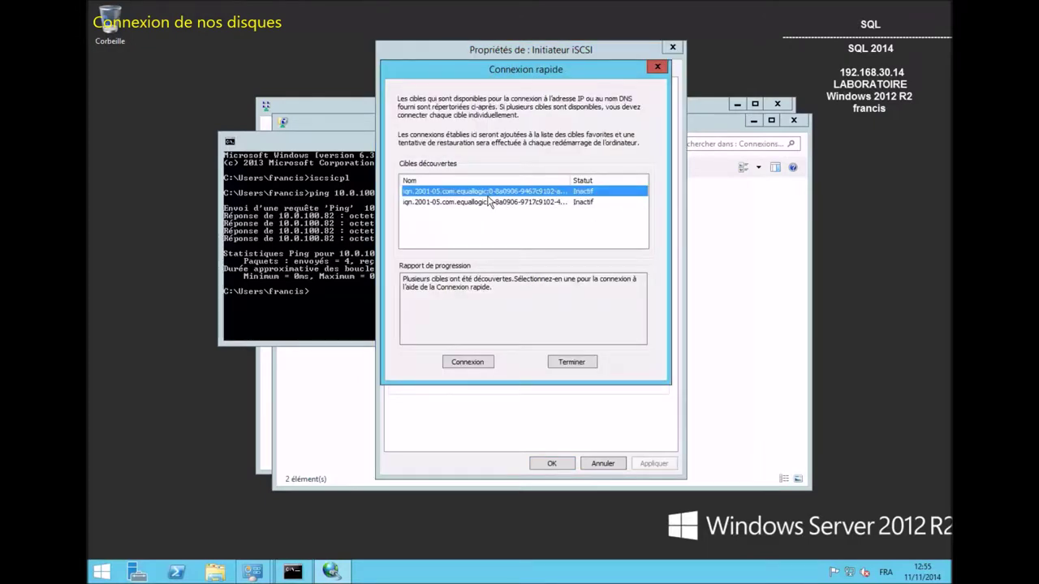
# Connect both discovered EqualLogic targets, and close the quick connection and the iSCSI Initiator properties
pyautogui.click(476, 364)
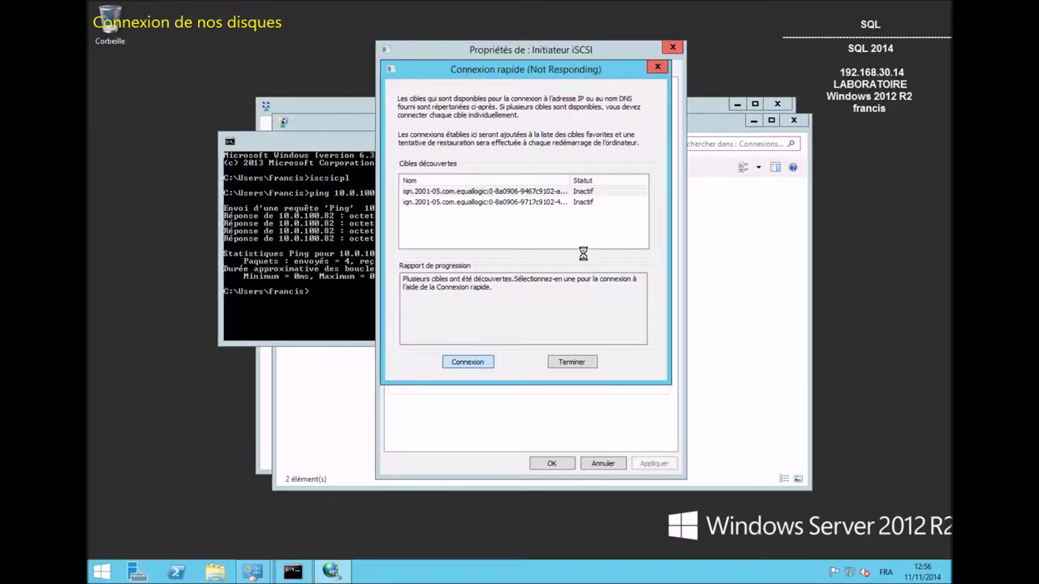
pyautogui.click(583, 203)
pyautogui.click(470, 365)
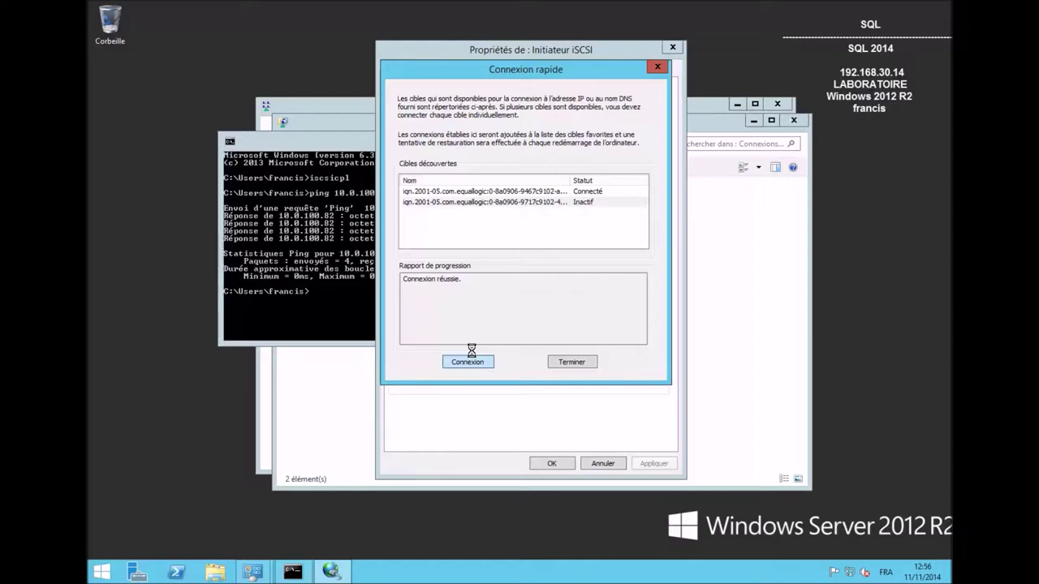
pyautogui.click(570, 361)
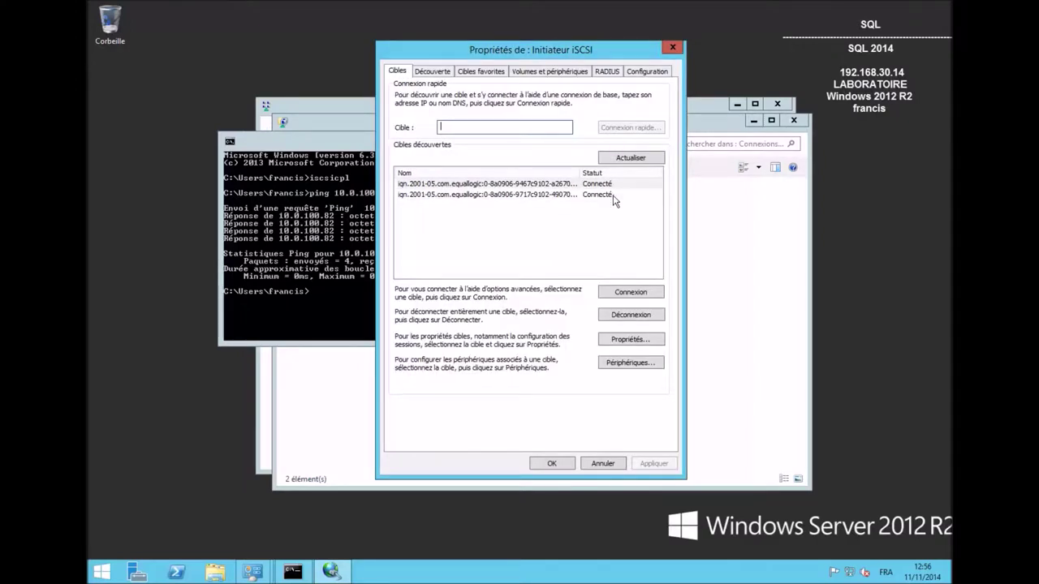
pyautogui.click(553, 464)
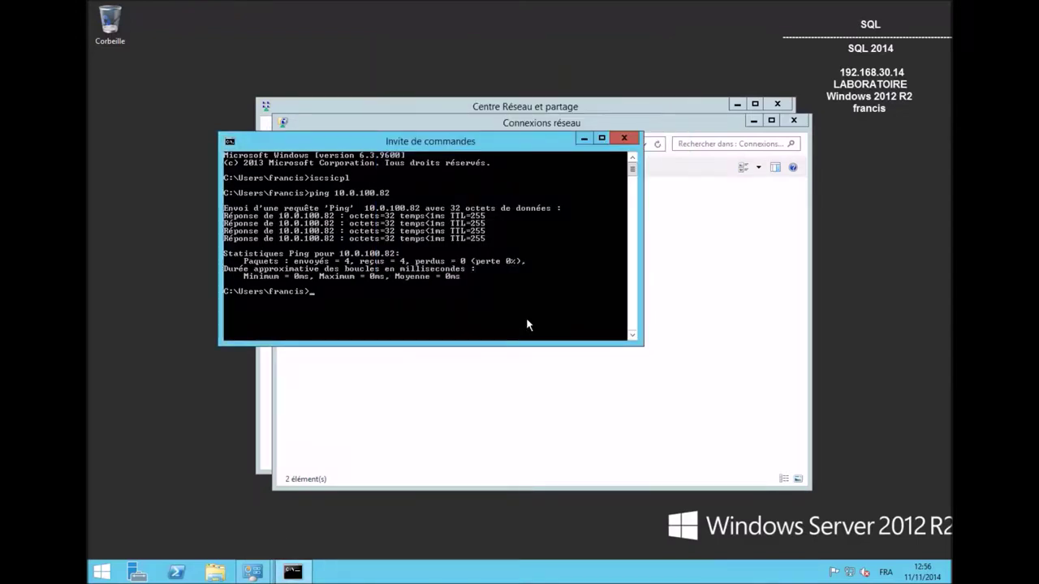
# Open Windows Disk Management and initialize only Disk 3 with the GPT partition style, leaving Disk 4 out
pyautogui.rightClick(101, 572)
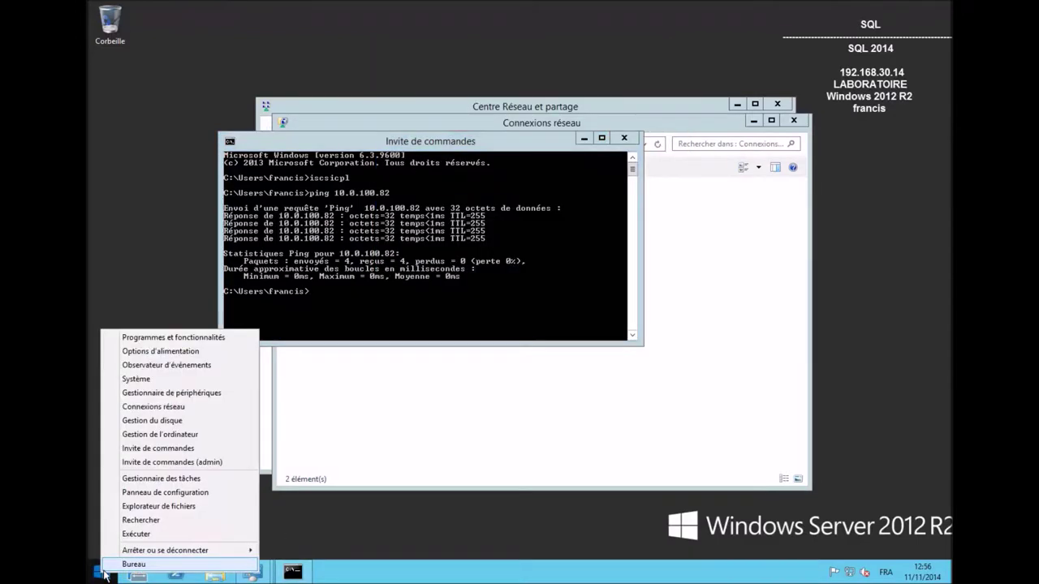
pyautogui.click(179, 420)
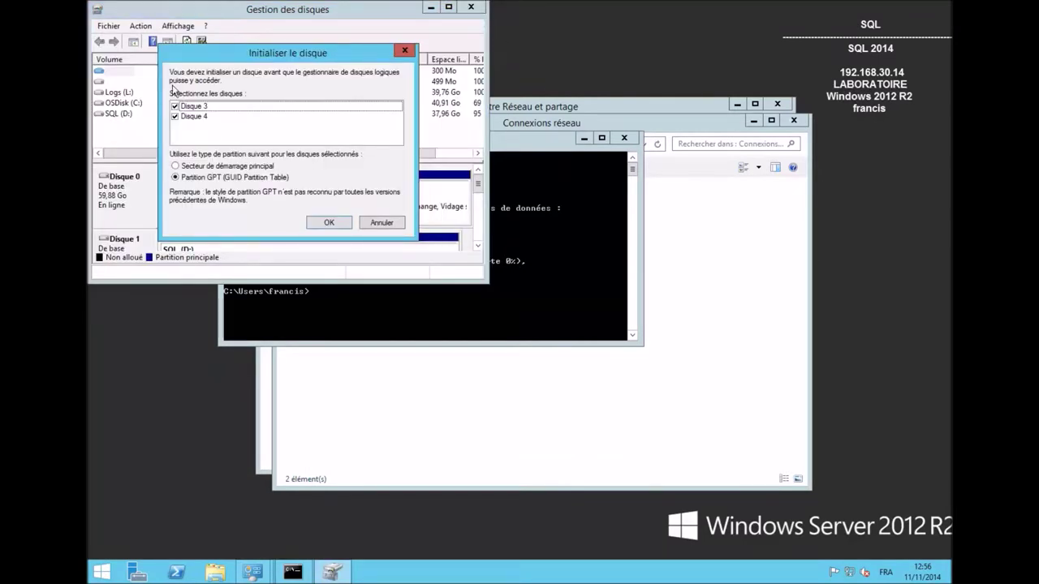
pyautogui.click(174, 116)
pyautogui.click(175, 106)
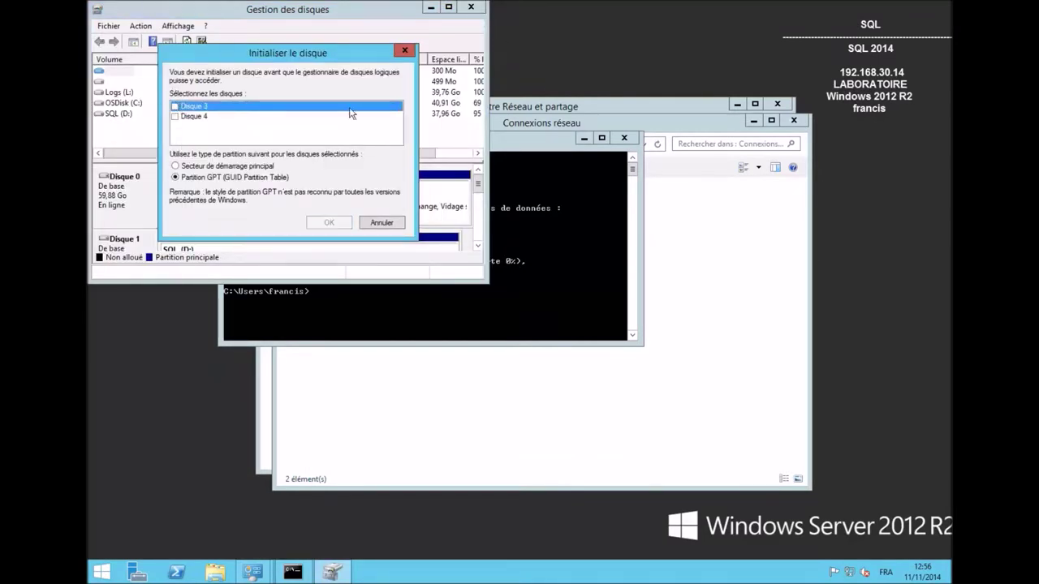
pyautogui.click(174, 106)
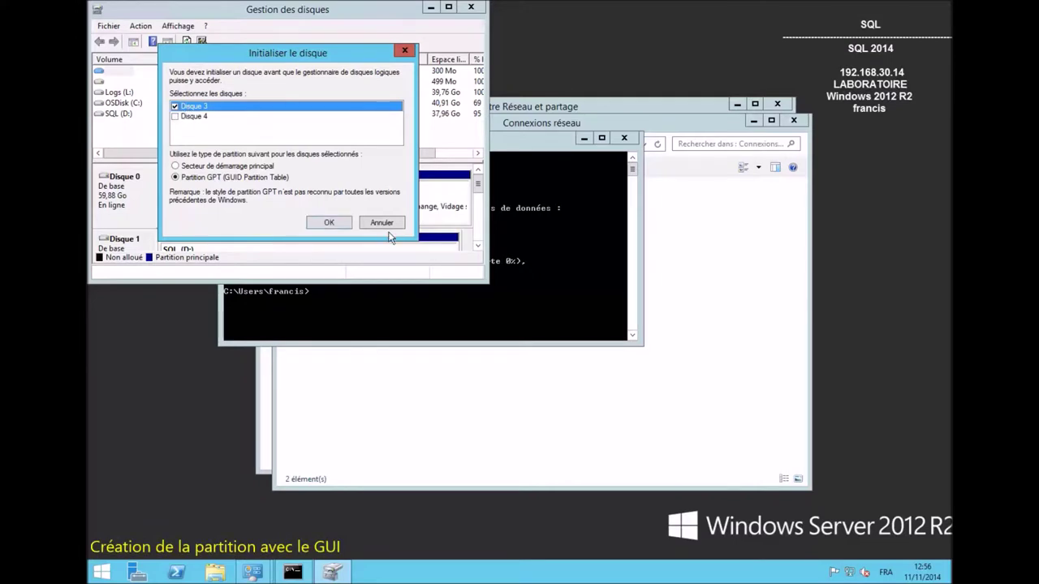
pyautogui.click(328, 224)
# Start a simple volume on Disk 3's unallocated space, using the full 10211 MB and drive letter E
pyautogui.moveTo(488, 281); pyautogui.dragTo(798, 499)
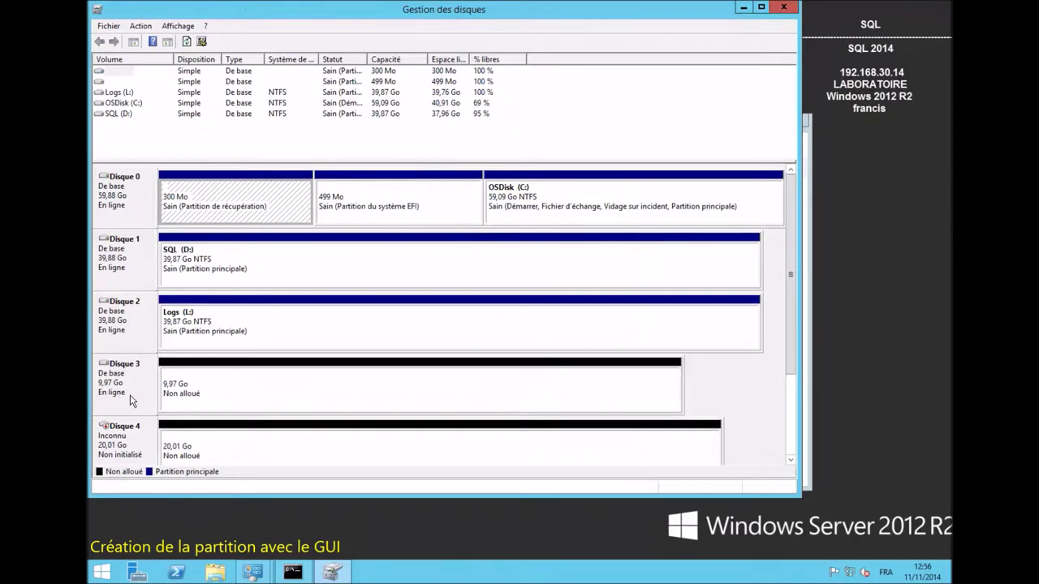
pyautogui.rightClick(199, 391)
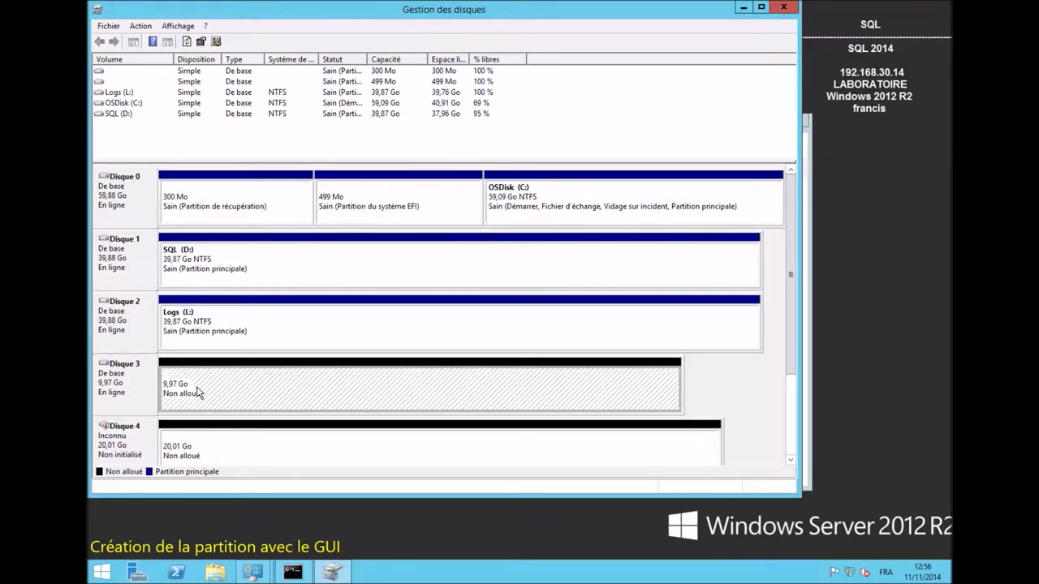
pyautogui.click(299, 396)
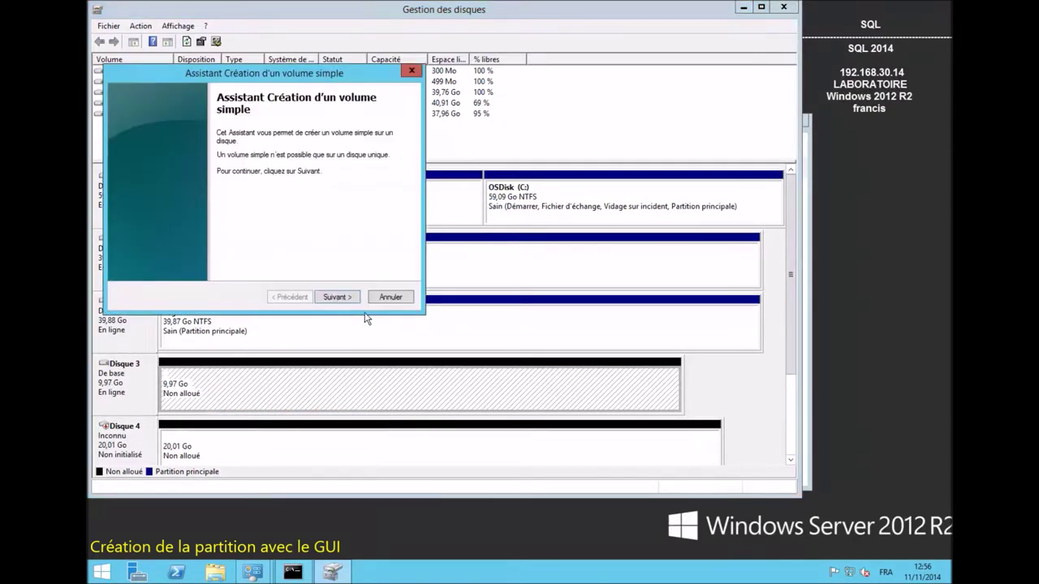
pyautogui.click(341, 300)
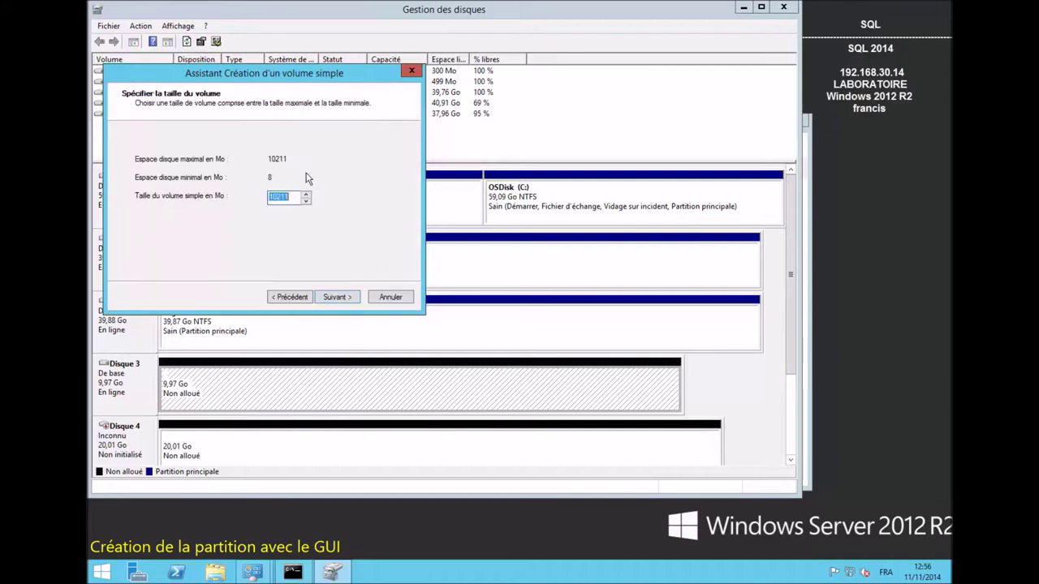
pyautogui.click(343, 298)
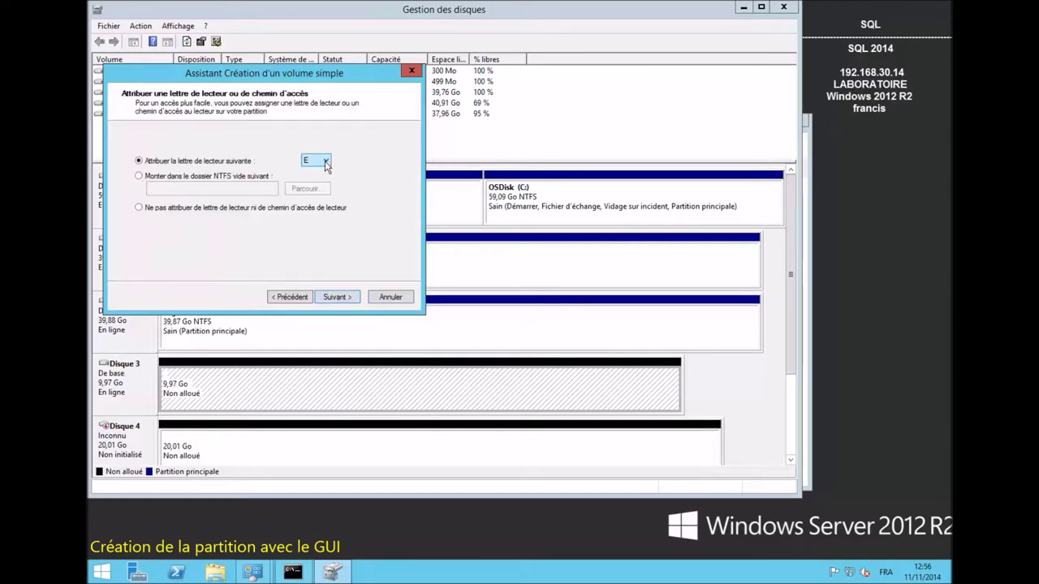
pyautogui.click(343, 298)
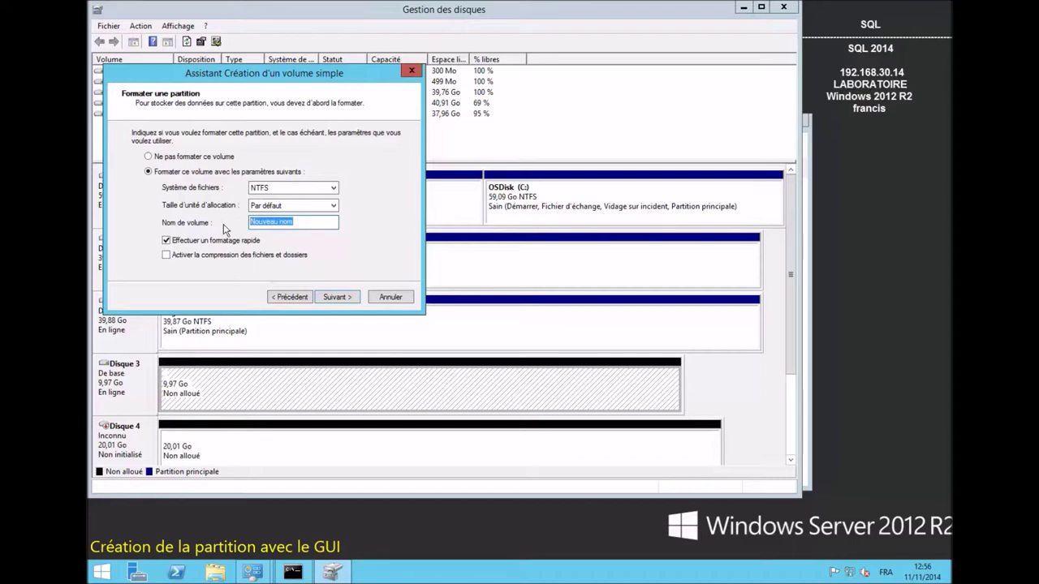
# Name the new volume premier, keep NTFS quick formatting with the default allocation unit size, and finish creating it
pyautogui.write('premier')
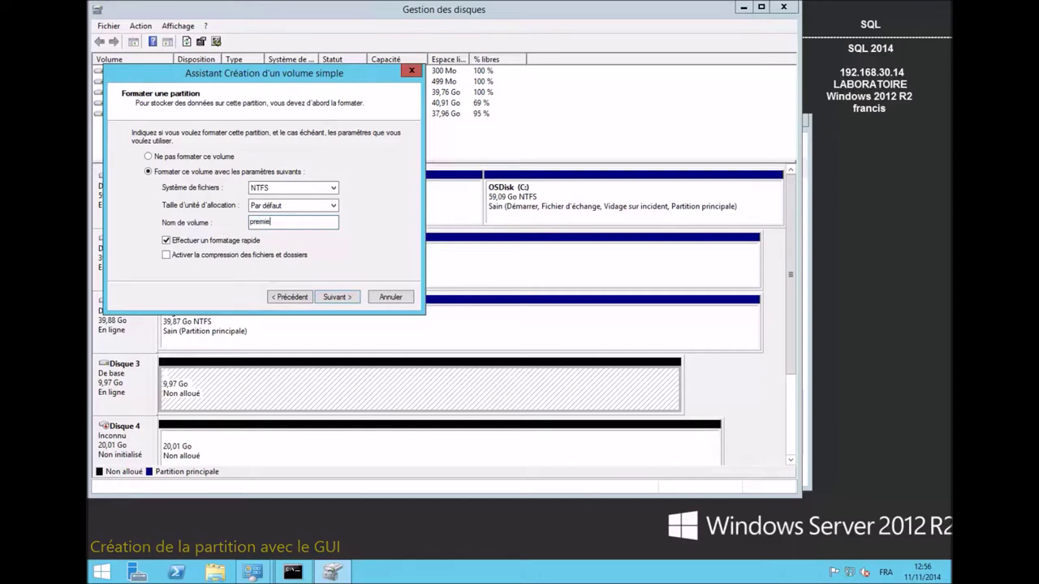
pyautogui.click(344, 299)
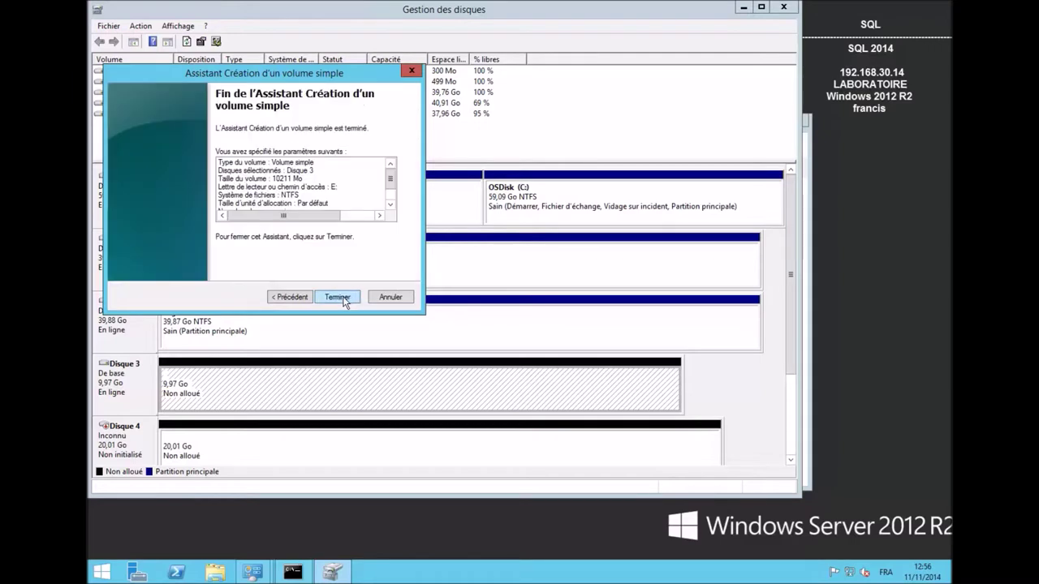
pyautogui.click(337, 297)
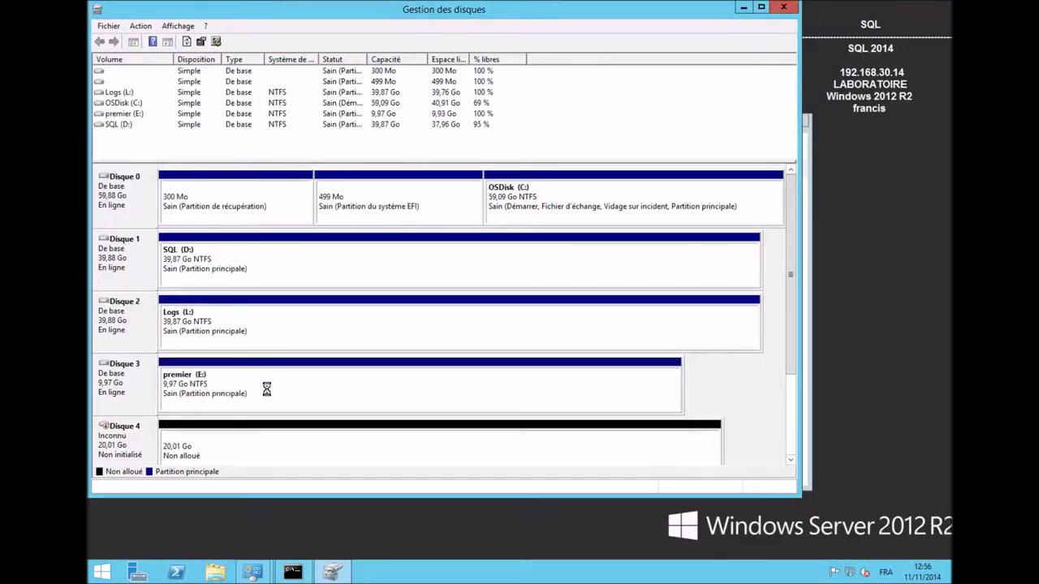
# Move Disk Management aside, launch diskpart from the existing Command Prompt, and allow it to make changes to the computer
pyautogui.moveTo(260, 17); pyautogui.dragTo(456, 30)
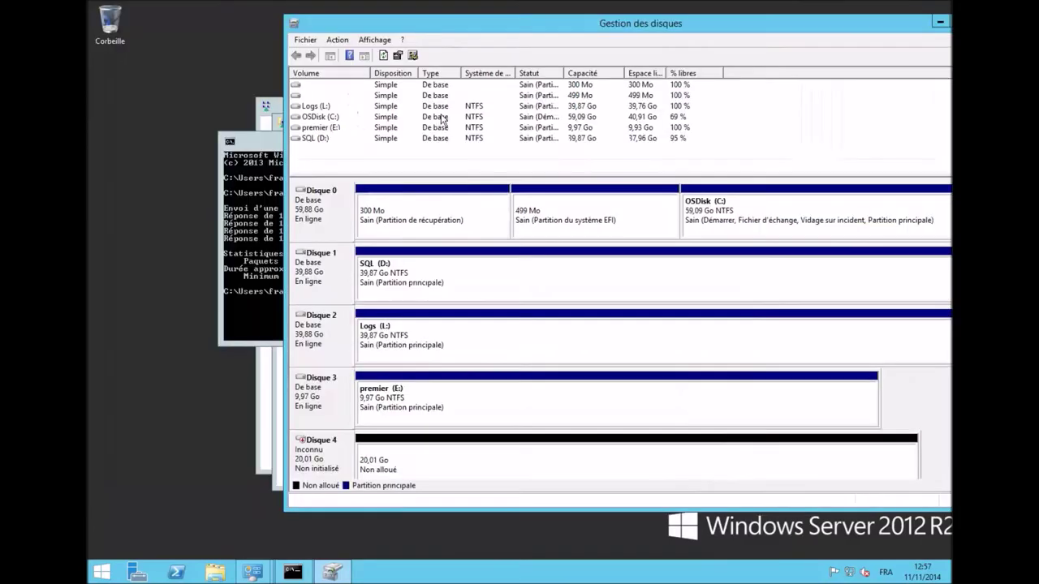
pyautogui.click(293, 572)
pyautogui.write('di')
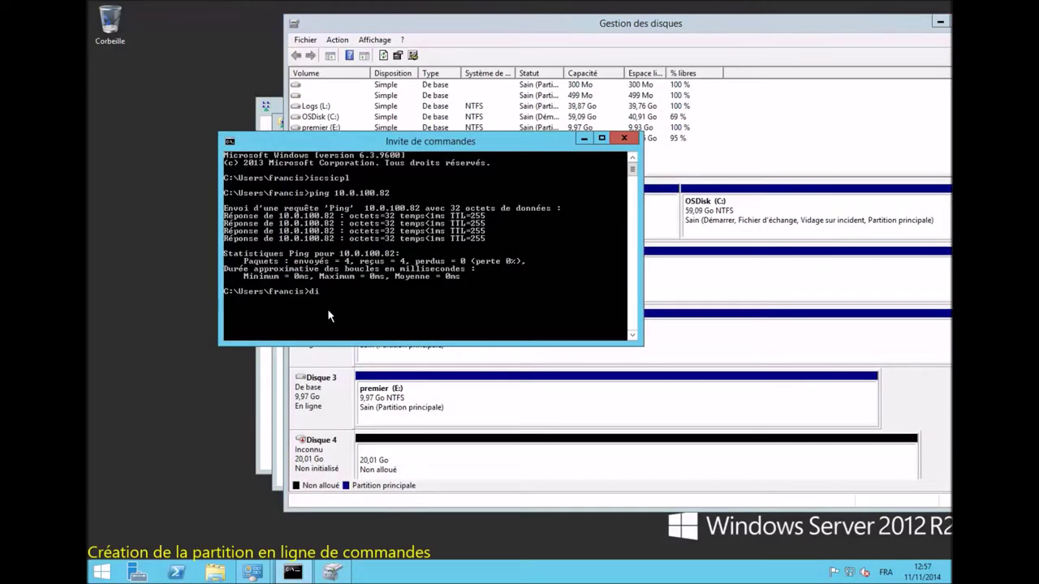
pyautogui.write('skpart')
pyautogui.press('Return')
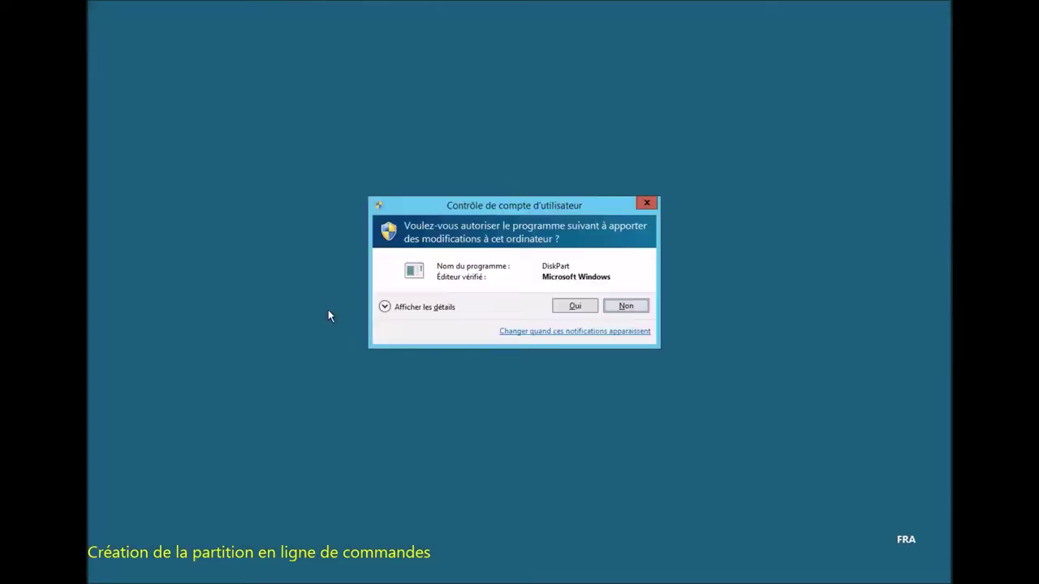
pyautogui.click(580, 315)
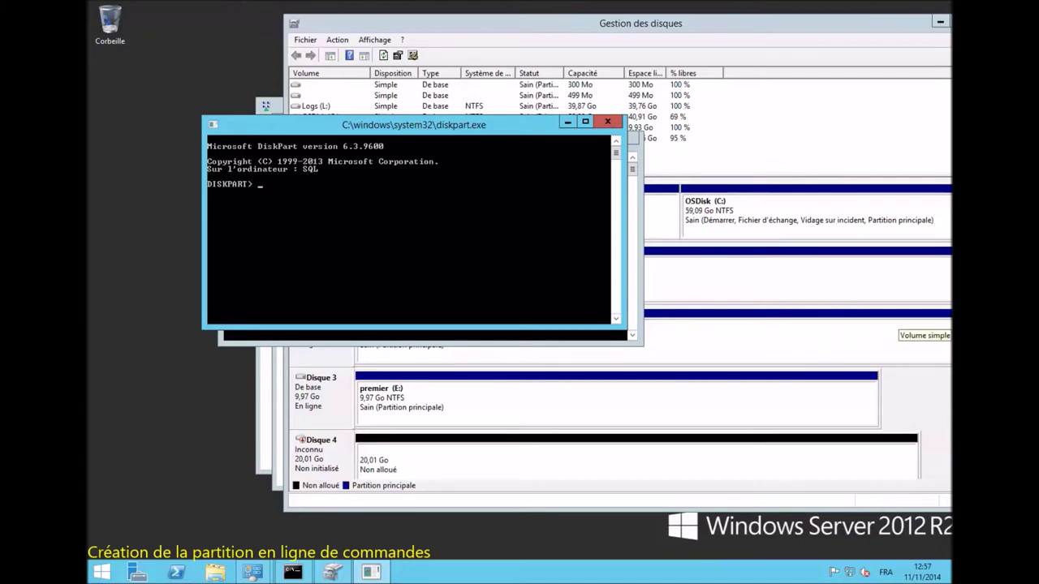
# List the disks in diskpart, select disk 4, and list the disks again to check the selection
pyautogui.write('list disk')
pyautogui.press('Return')
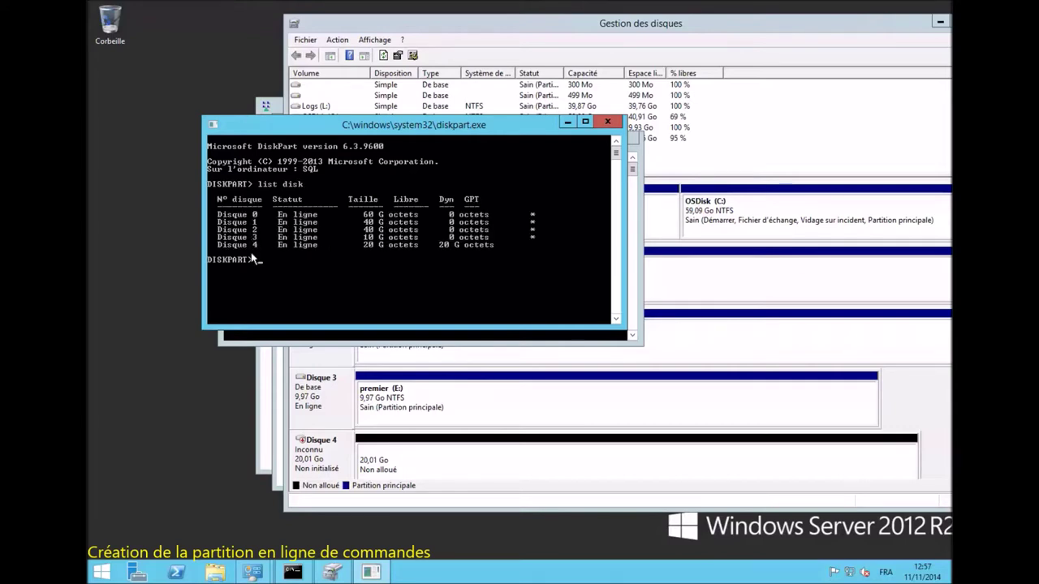
pyautogui.write('select disk 4')
pyautogui.press('Return')
pyautogui.write('li')
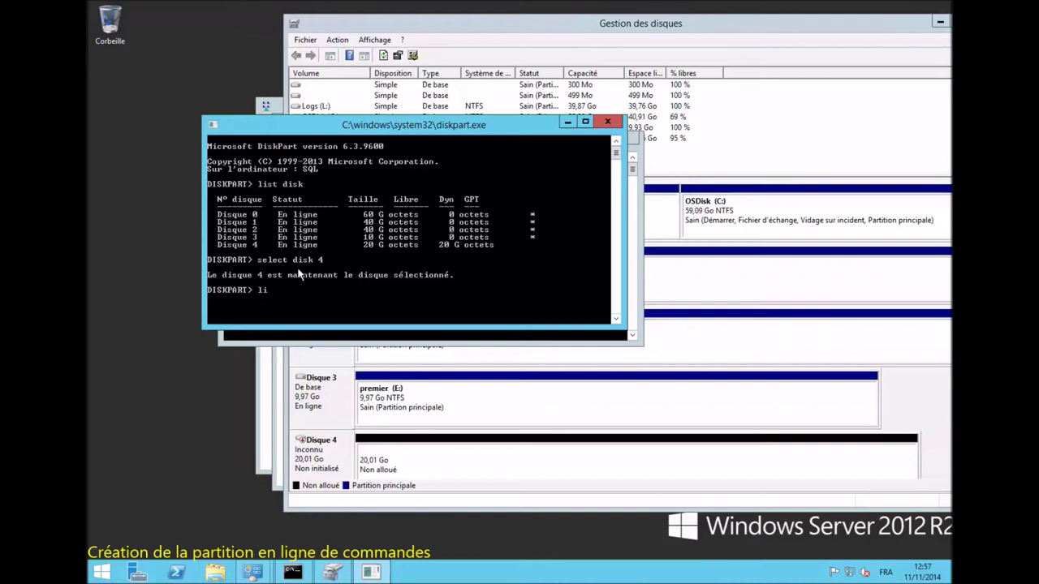
pyautogui.write('st disk')
pyautogui.press('Return')
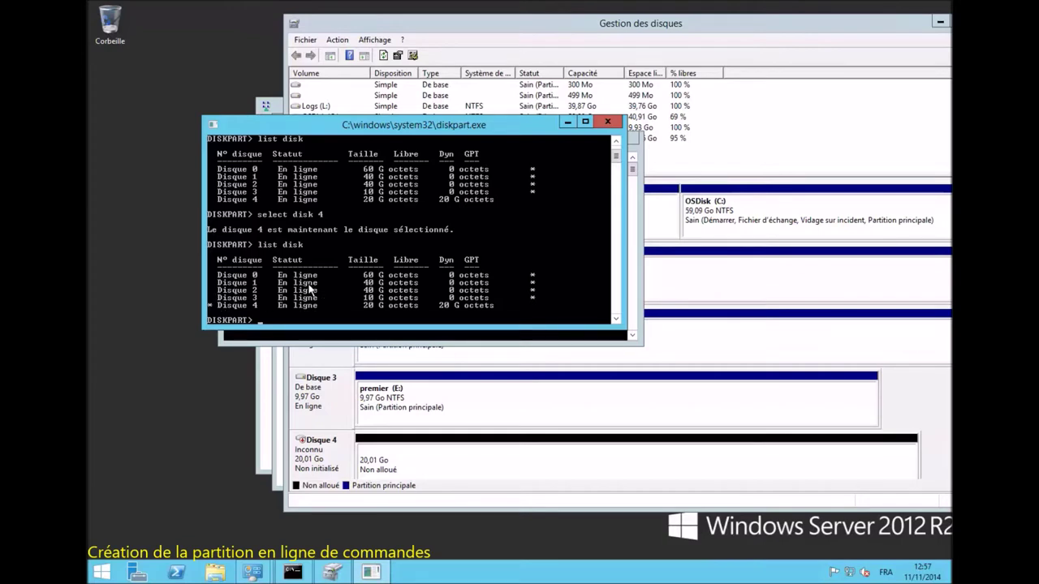
# Try to bring the selected disk 4 online with online disk, and display its attributes with attribut disk
pyautogui.write('online disk')
pyautogui.press('Return')
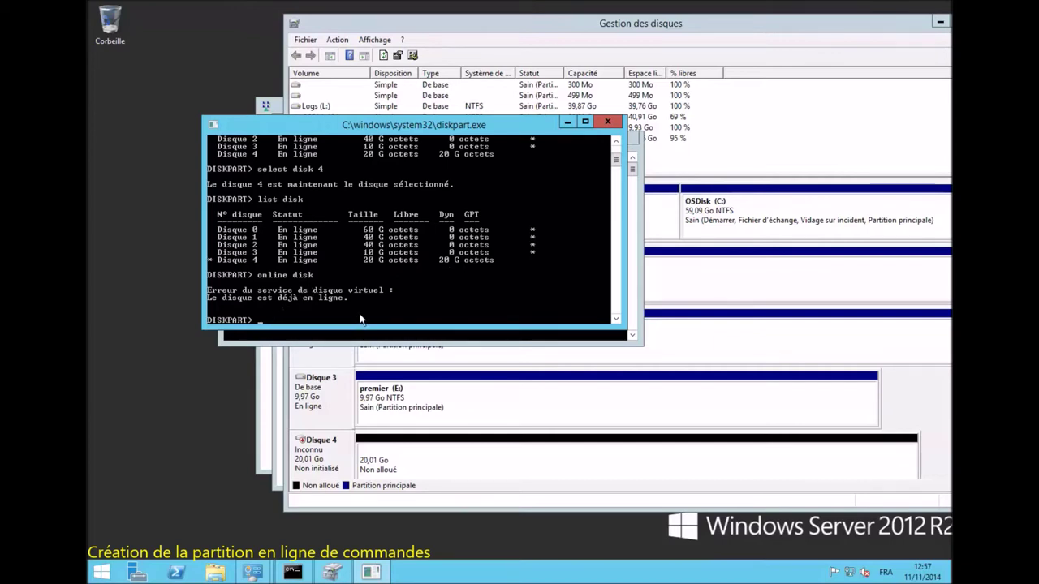
pyautogui.write('attribut disk')
pyautogui.press('Return')
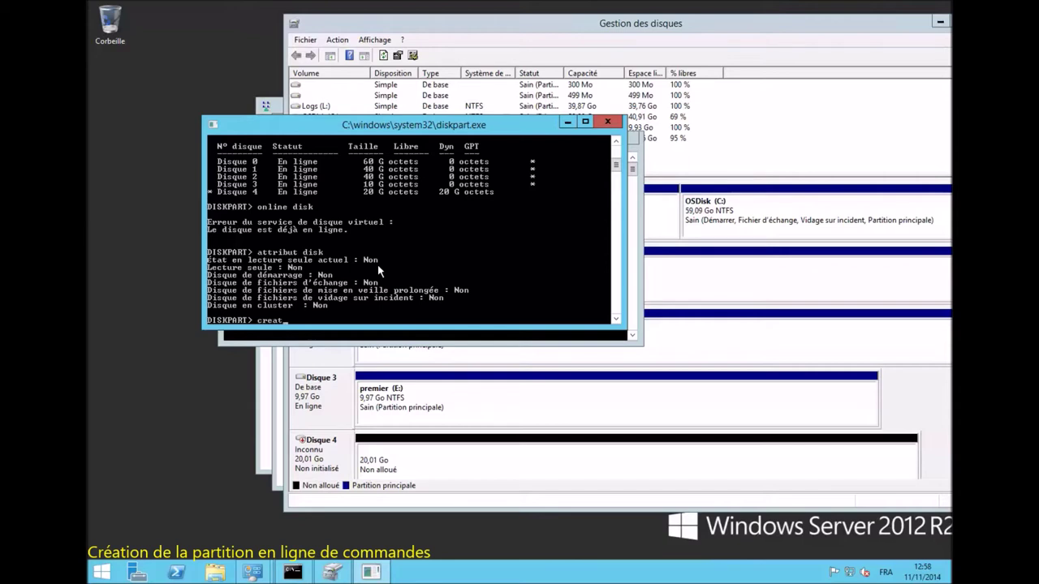
# Create a primary partition on disk 4 with the diskpart command create partition primary, without specifying a size
pyautogui.write('partition primary')
pyautogui.press('Return')
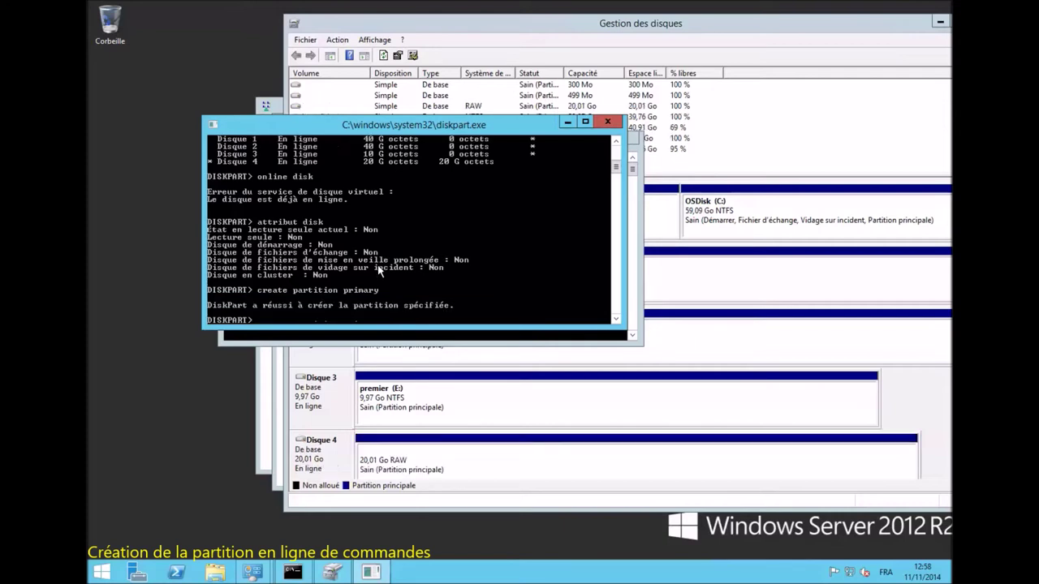